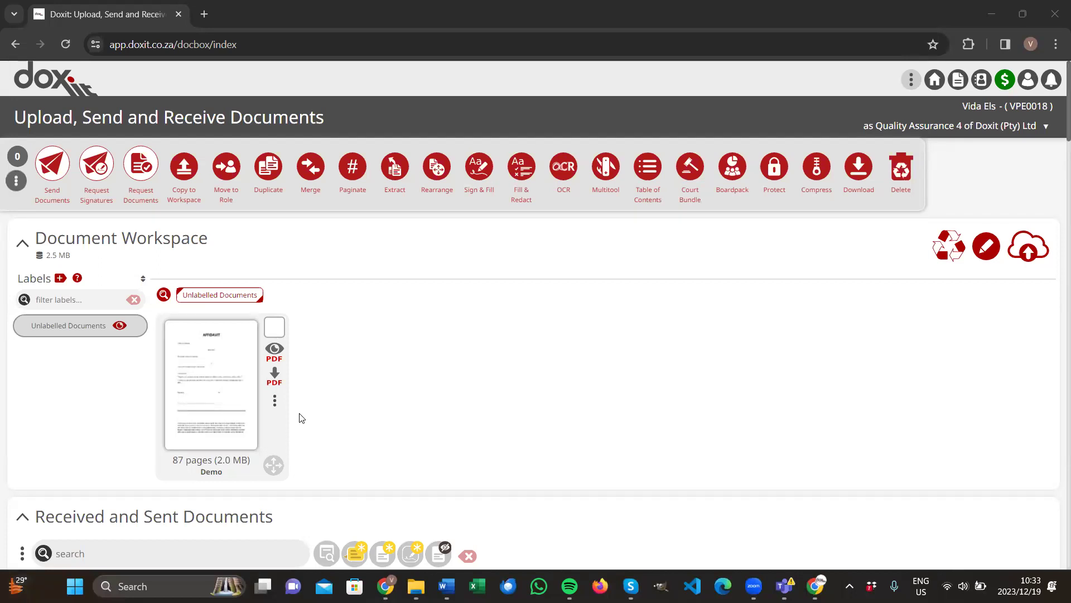
Select the 87-page Demo document card in the Document Workspace
left_click(274, 329)
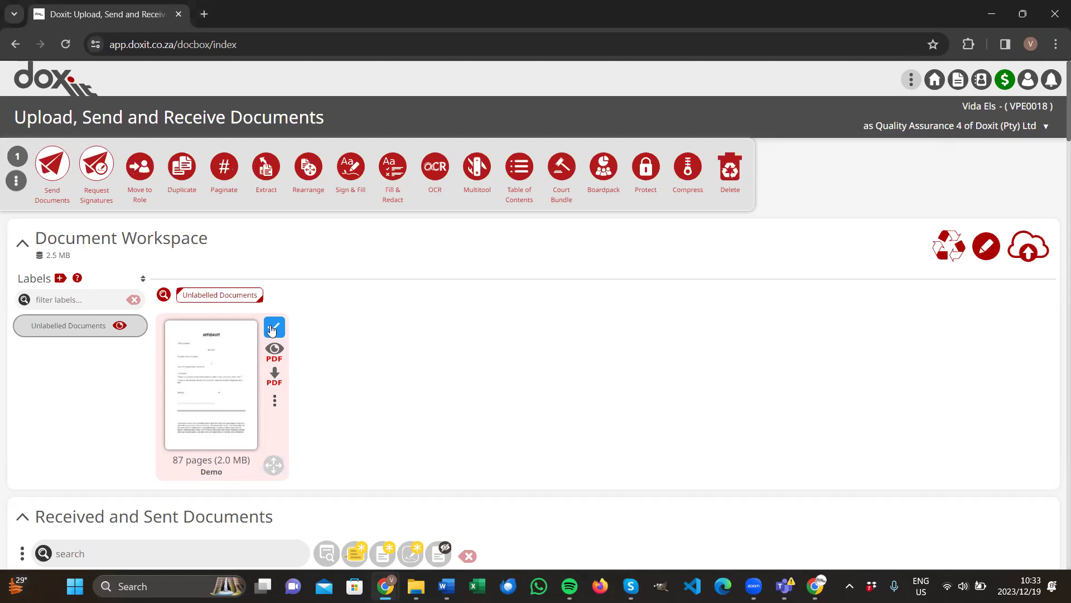
Start a Court Bundle for Demo, keeping 'Save as new uploaded document' as the save method
left_click(565, 171)
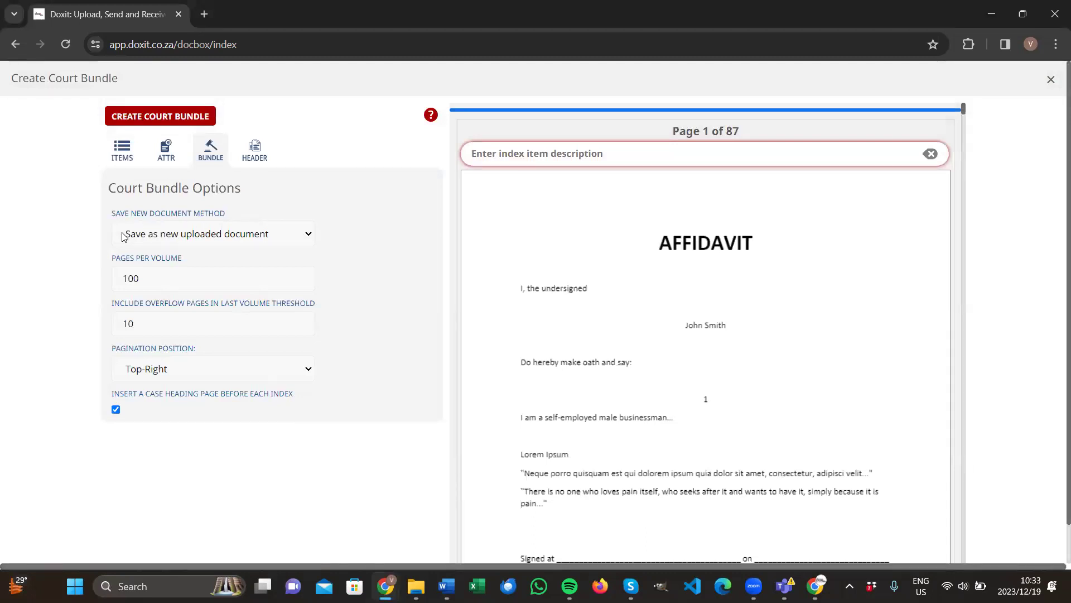
left_click(273, 239)
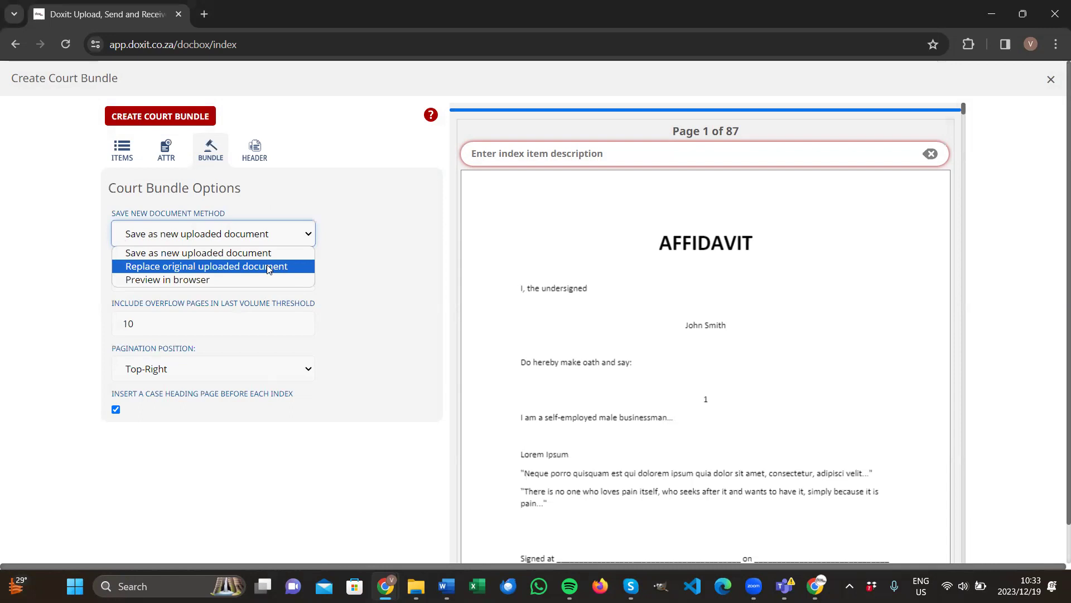
left_click(332, 200)
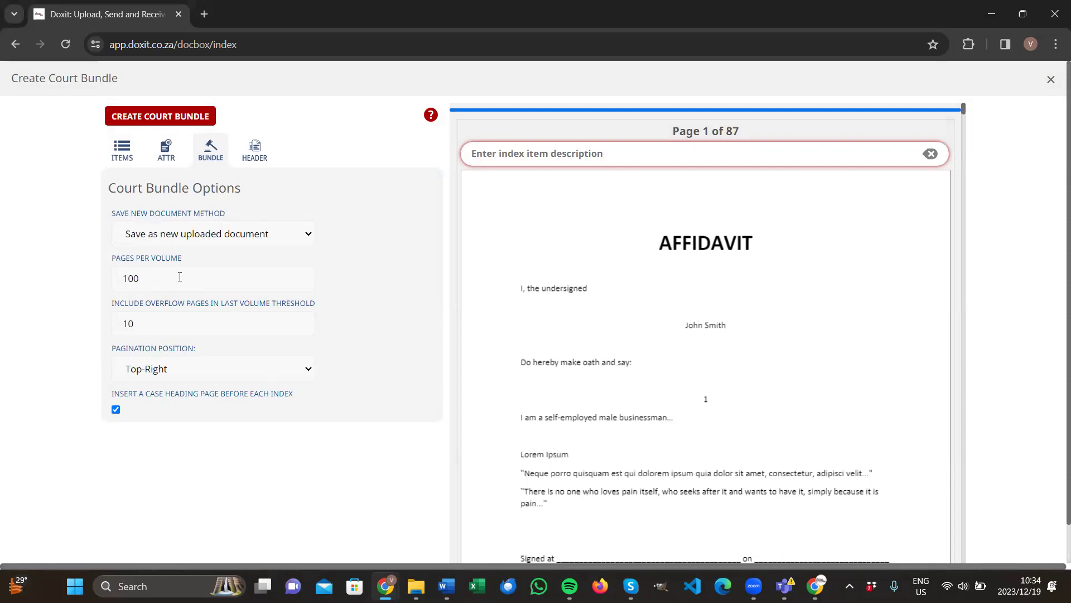
Set 30 pages per volume and overflow threshold 3, keeping Top-Right pagination
left_click_drag(180, 277, 49, 256)
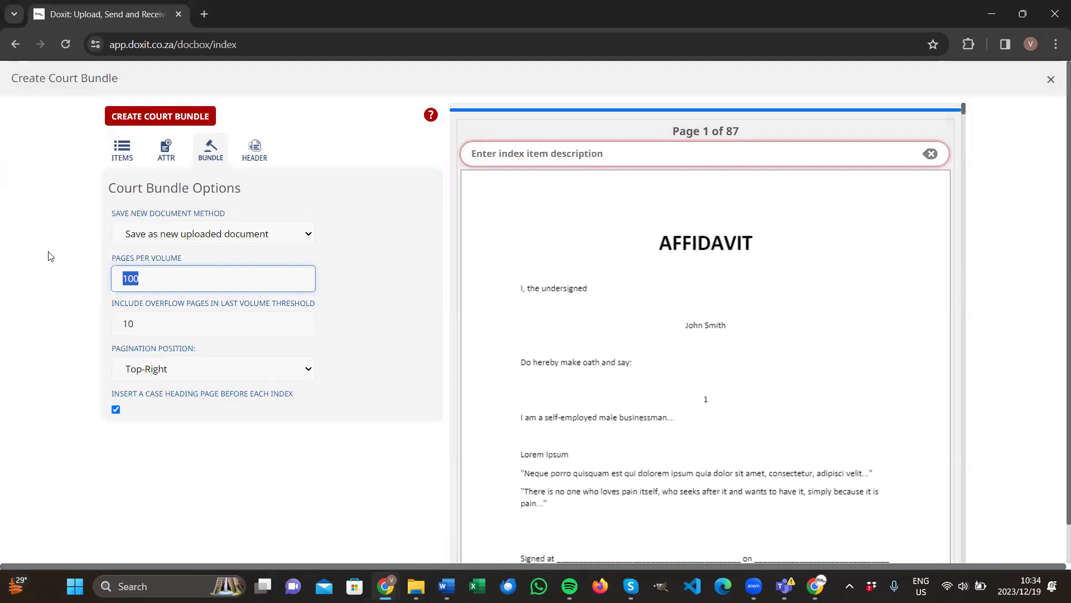
type("30")
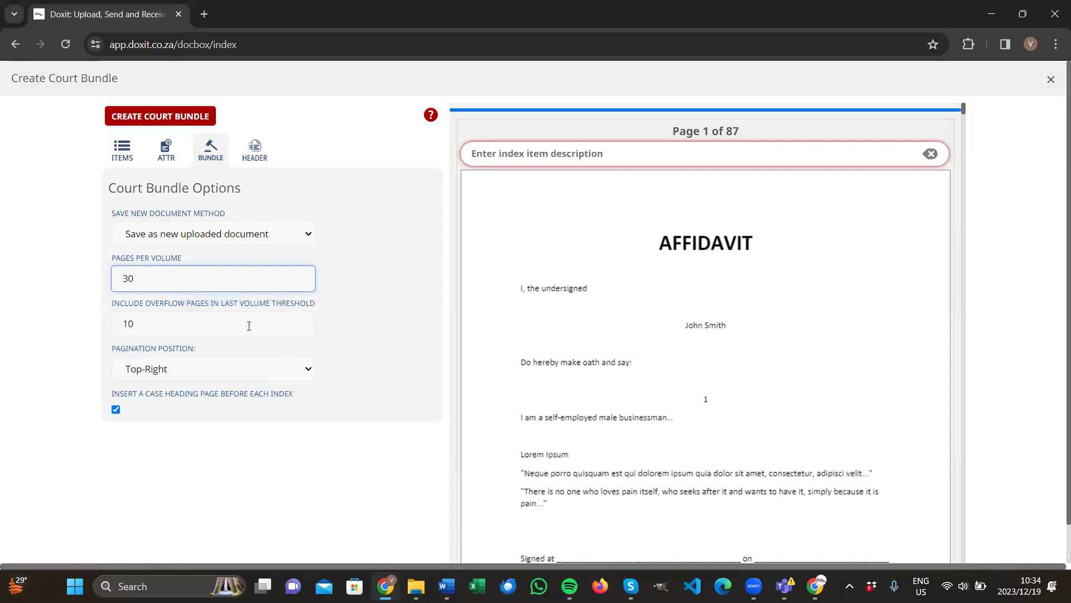
double_click(249, 326)
type("3")
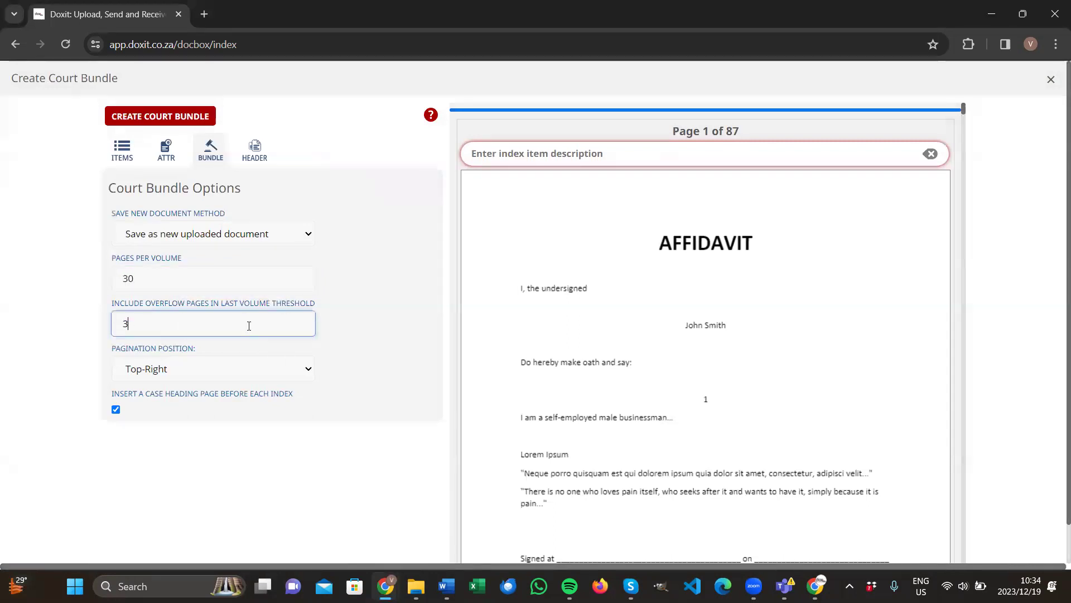
left_click(226, 371)
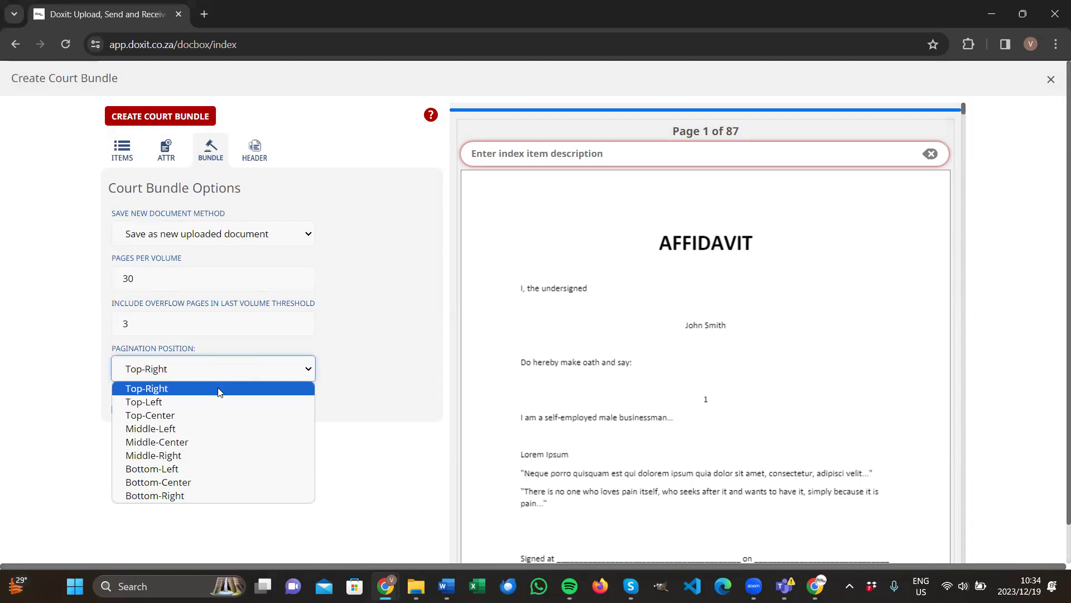
left_click(217, 388)
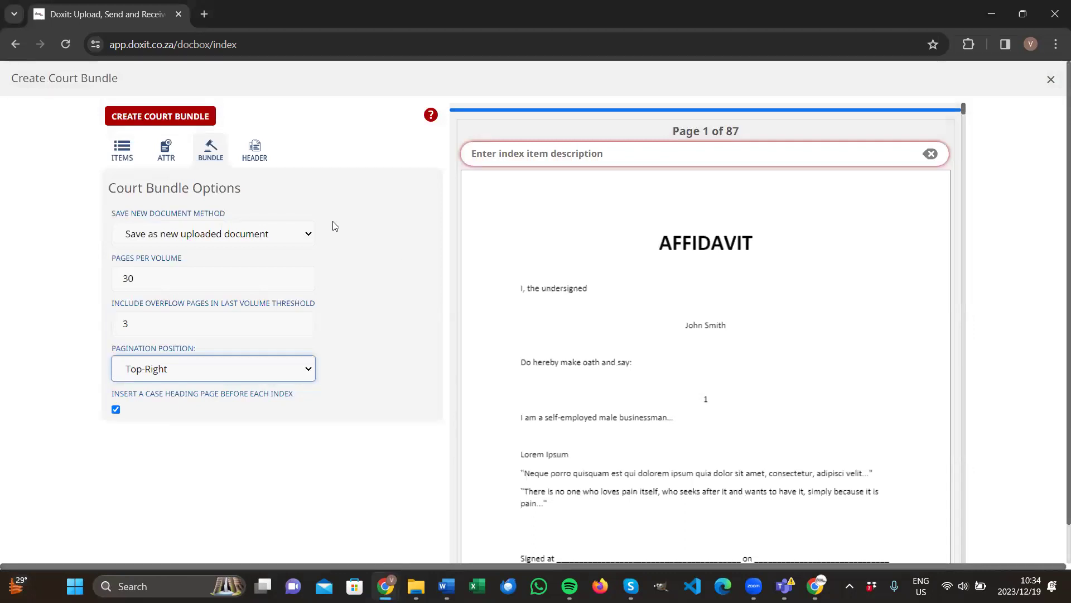
Compose a heading page: Magistrate Court of Pretoria, Case Number 001, XXXXX, VS, YYYYYY
left_click(252, 155)
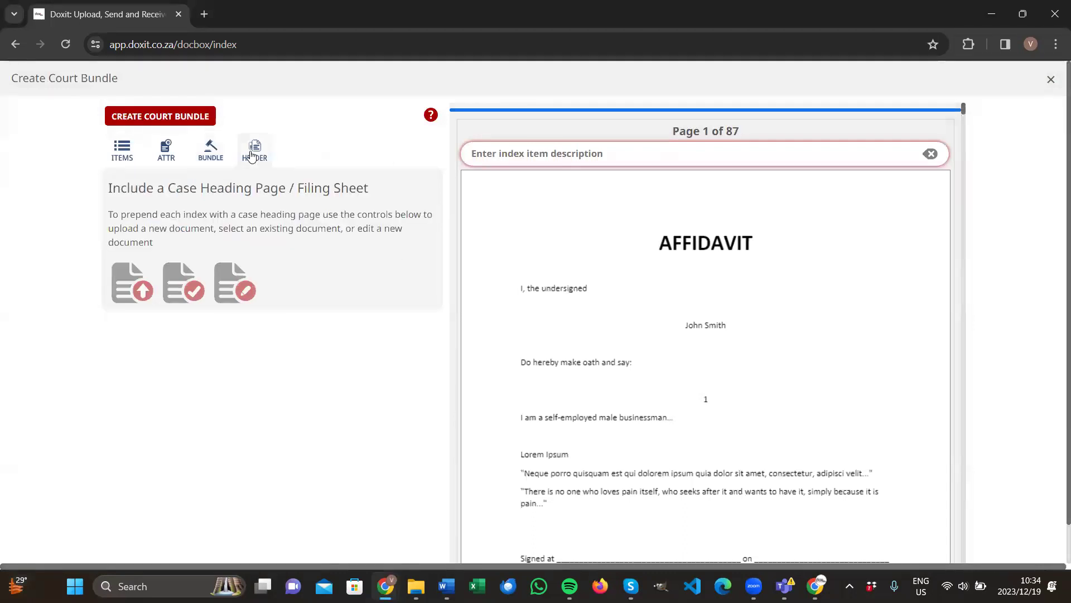
left_click(235, 290)
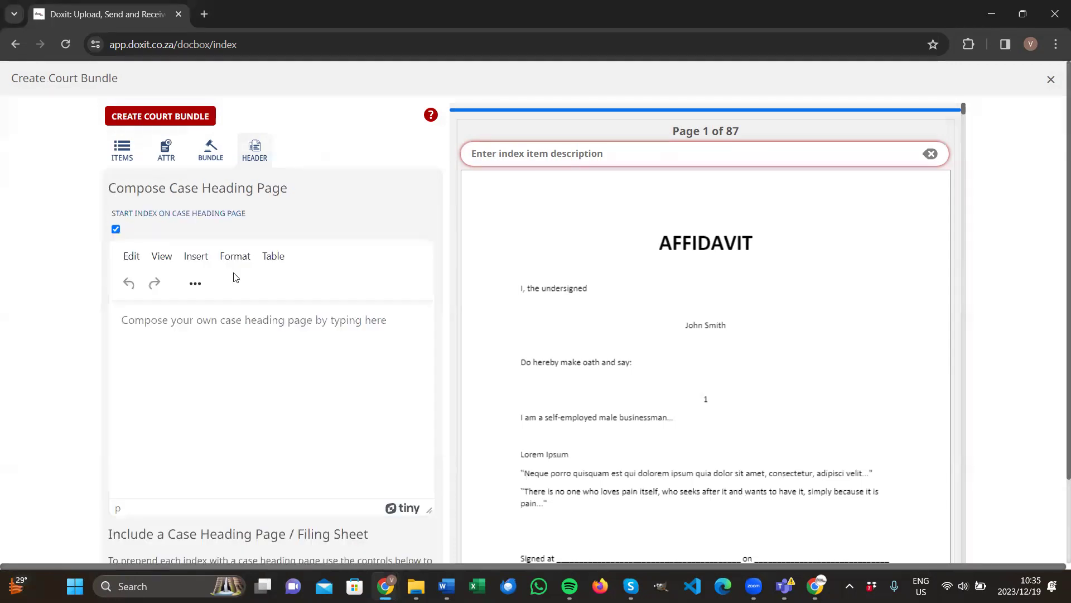
left_click(238, 326)
type("Magistrat")
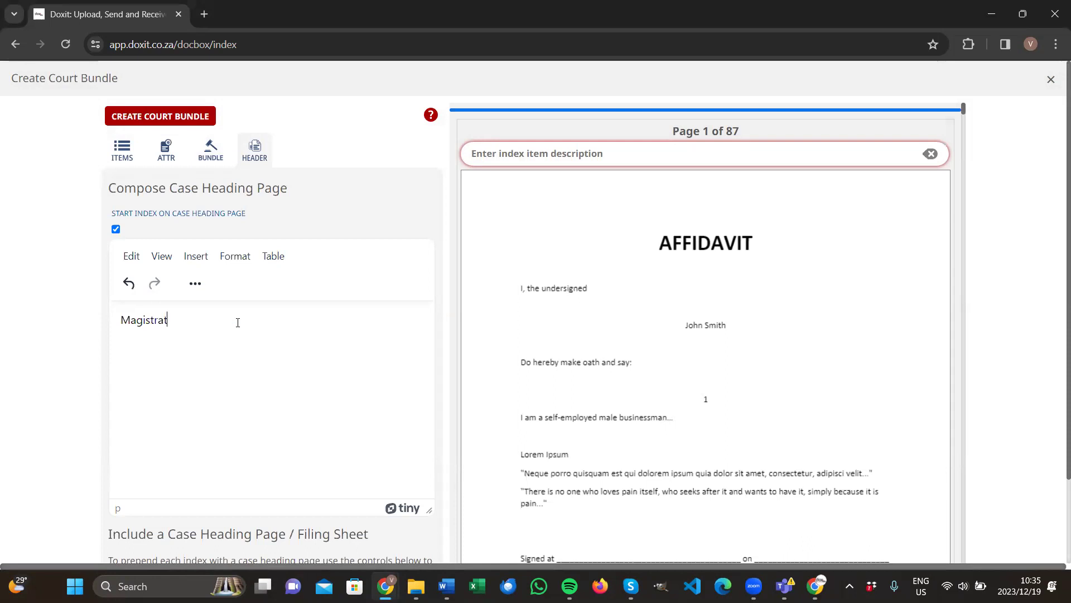
type("e Court of Pretoria Case Num")
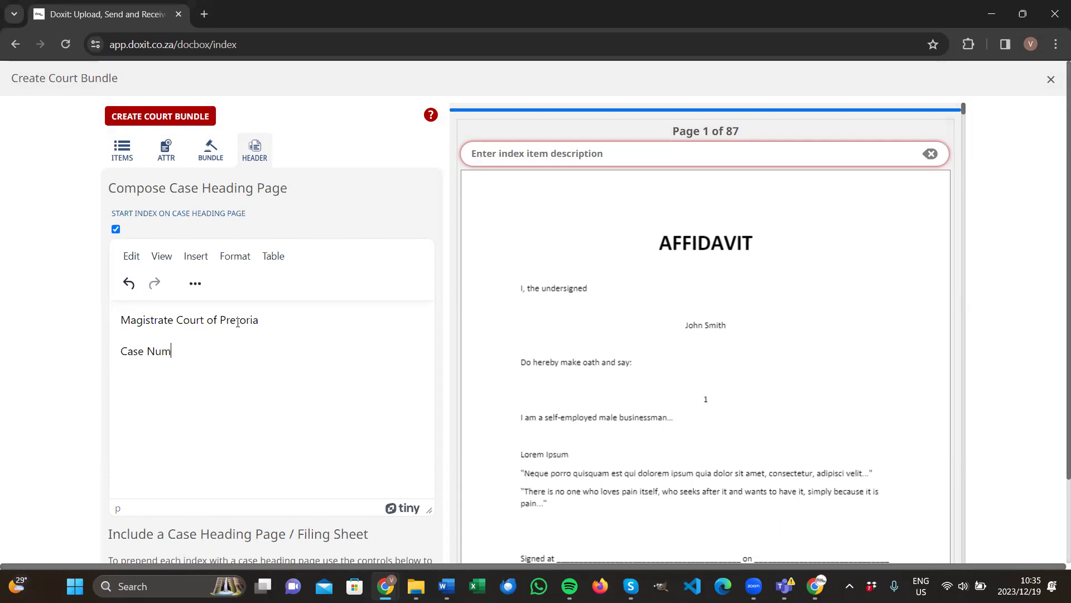
type("ber 001")
key("Return")
type("XXXXX")
key("Return")
type("VS ")
type("YYYYYY")
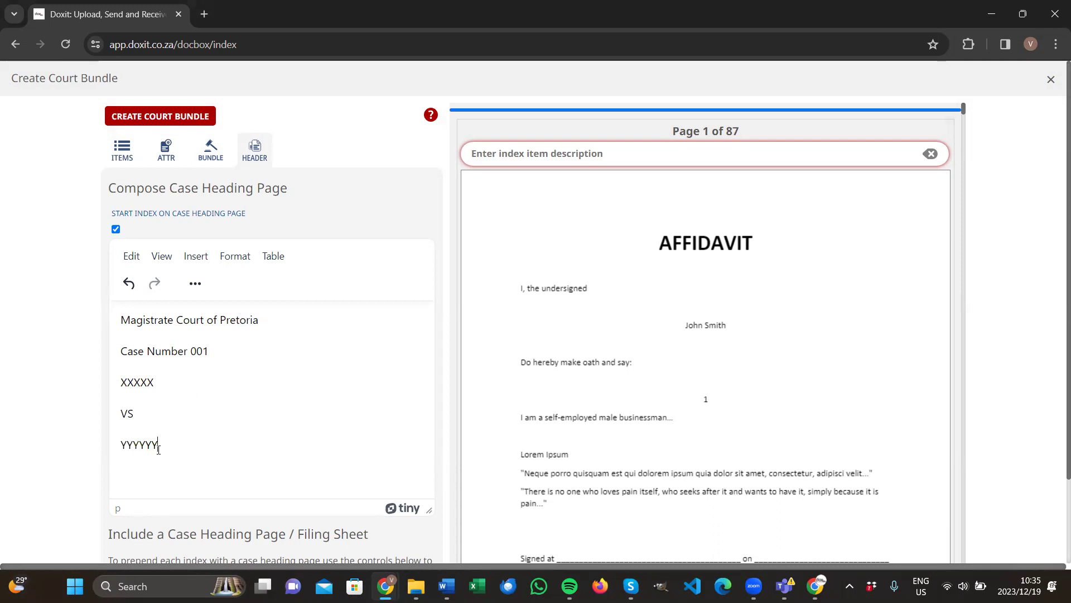
Format all five heading lines as centred, bold, 18pt text
left_click_drag(158, 445, 111, 328)
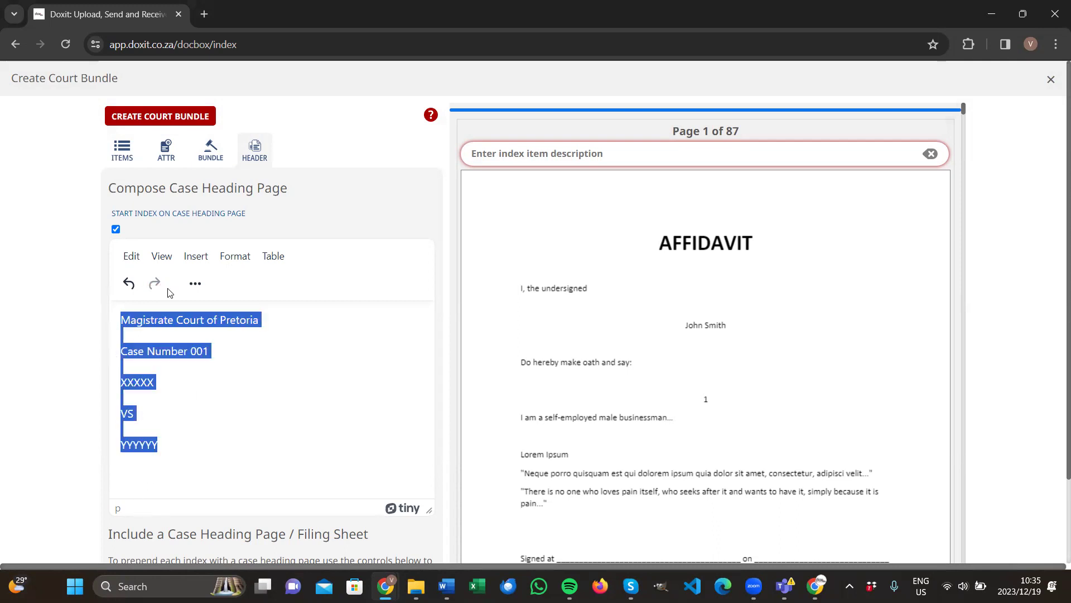
left_click(194, 284)
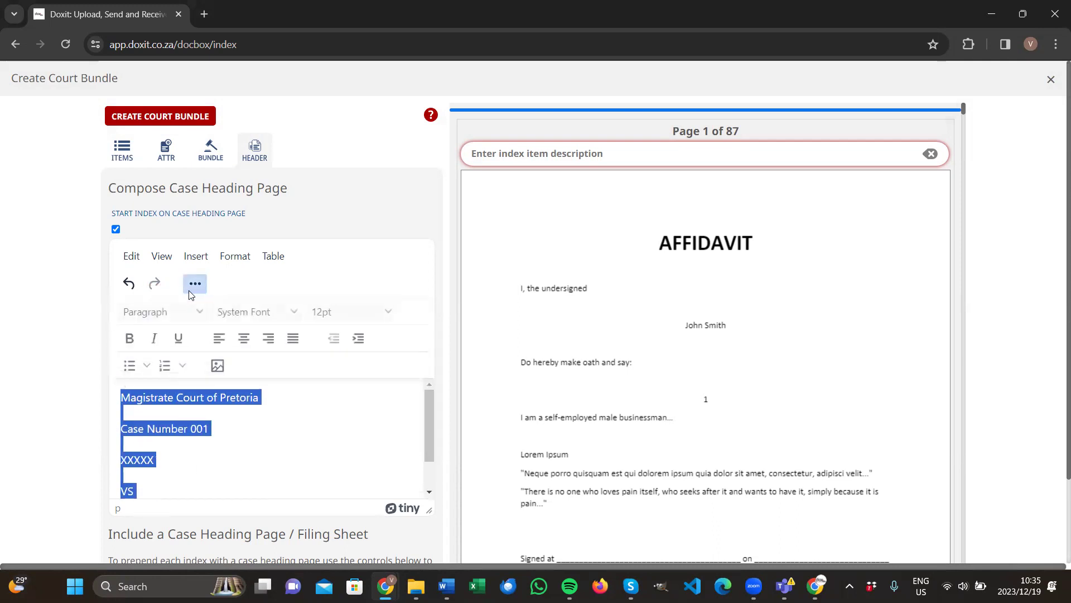
left_click(244, 338)
left_click(129, 337)
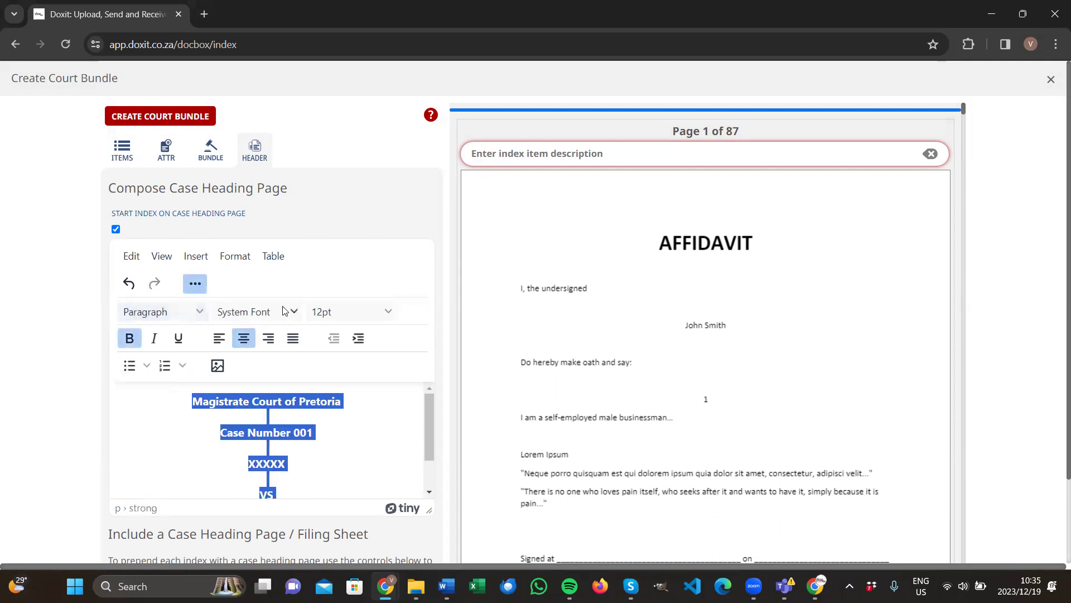
left_click(351, 312)
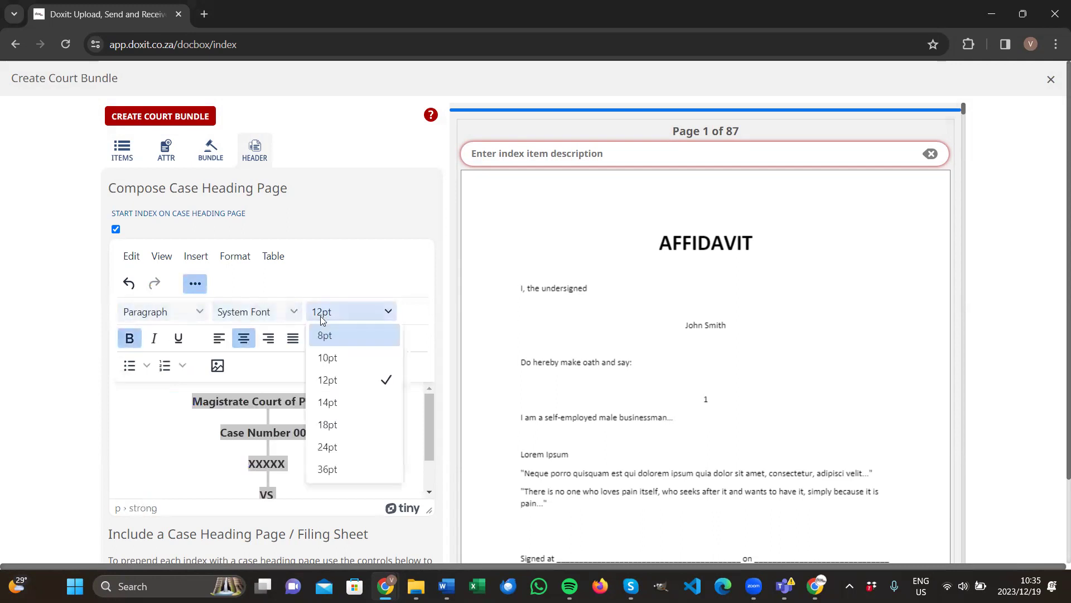
left_click(337, 422)
left_click(380, 170)
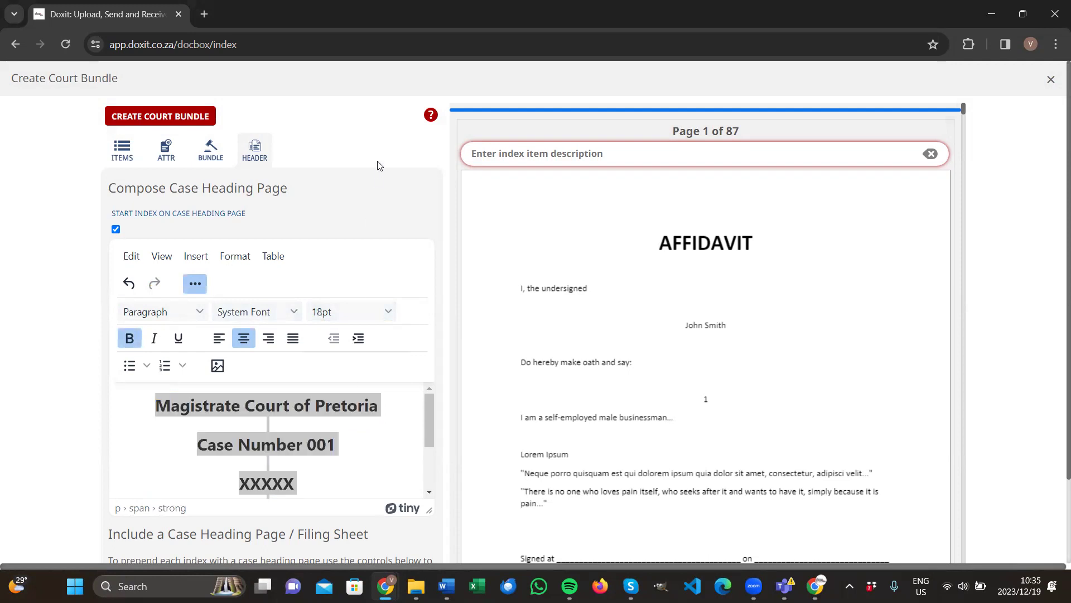
Enter index descriptions Affidavit, Bank Statement and Order of Court for the first start pages
left_click(547, 152)
type("A")
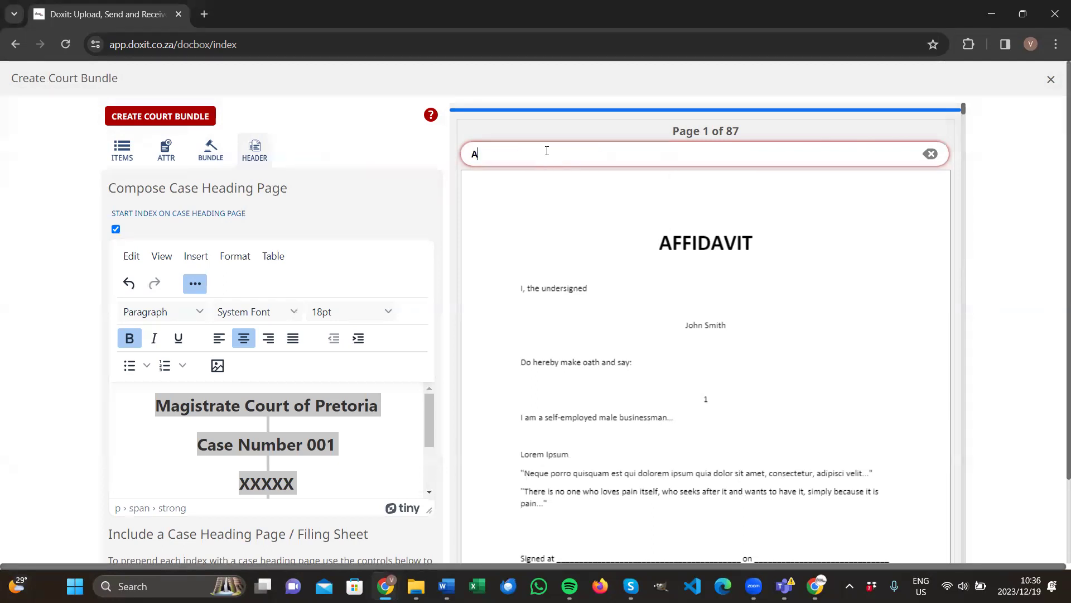
type("ffidavit")
scroll(547, 151, "down", 8)
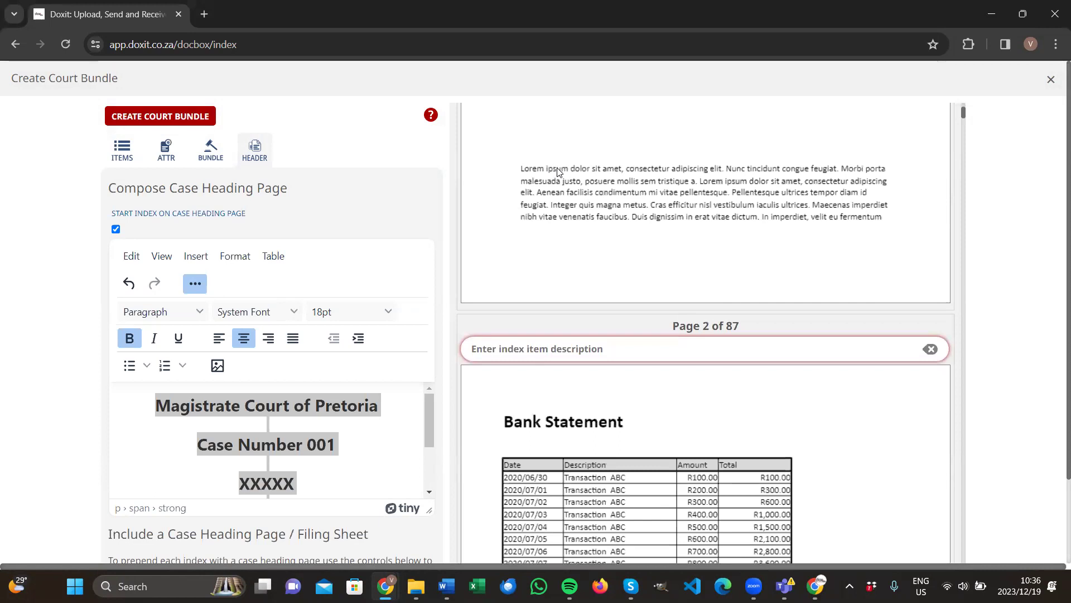
scroll(558, 171, "down", 2)
left_click(552, 204)
type("Bank Statement")
scroll(552, 205, "down", 8)
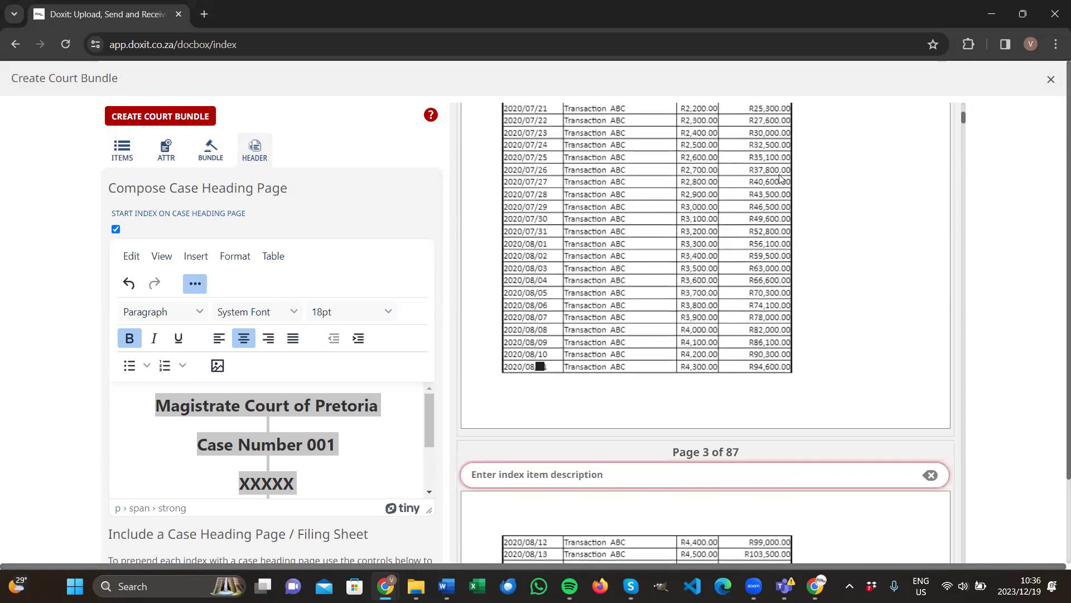
scroll(704, 318, "down", 2)
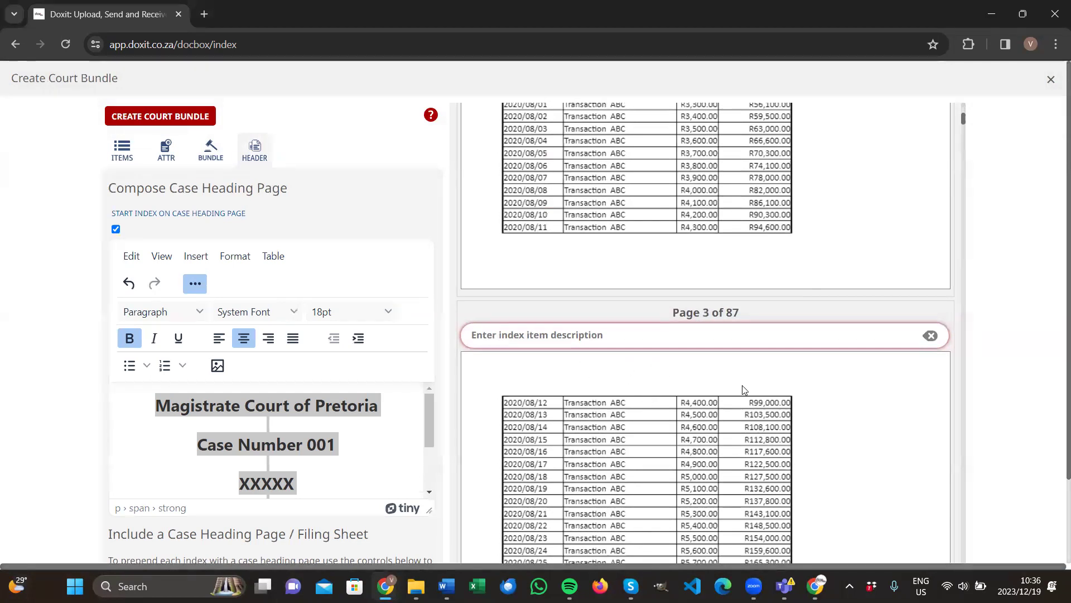
scroll(730, 248, "down", 10)
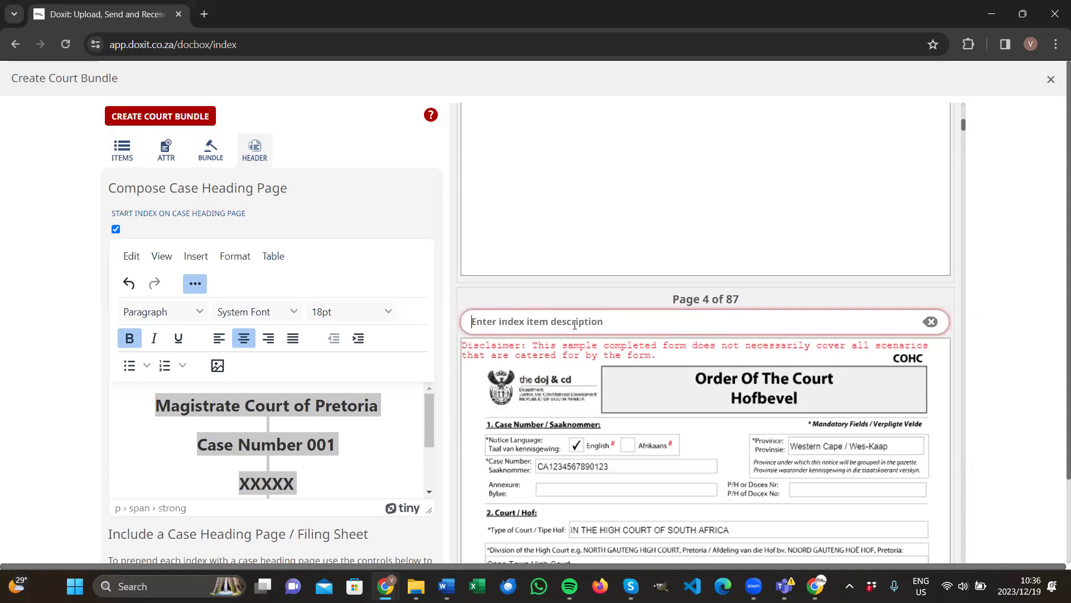
type("Order of Court")
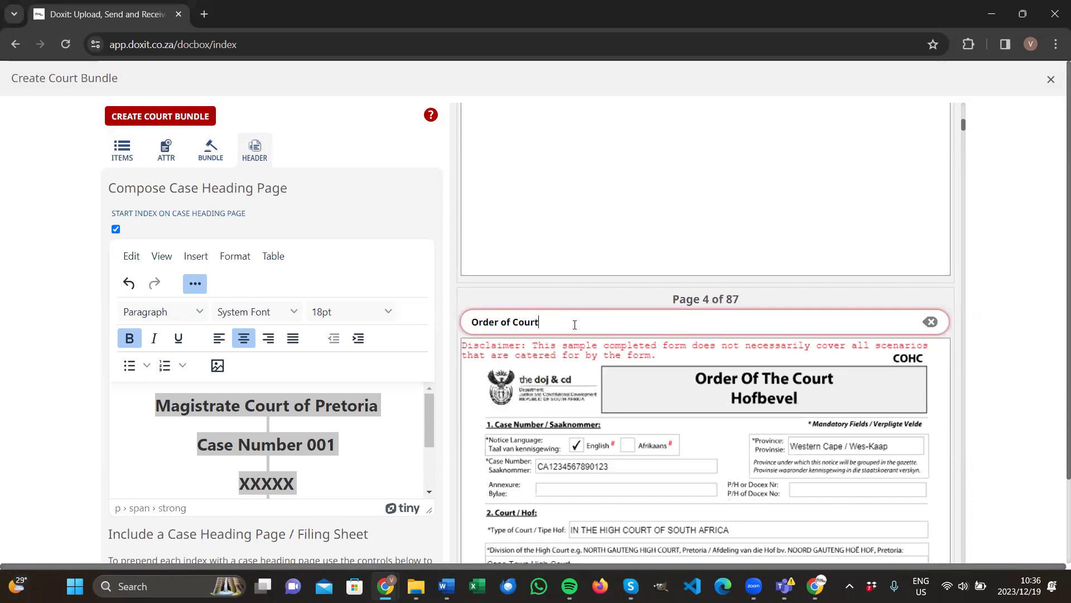
Describe the next start pages as Poor Road Conditions and ID
scroll(580, 279, "down", 15)
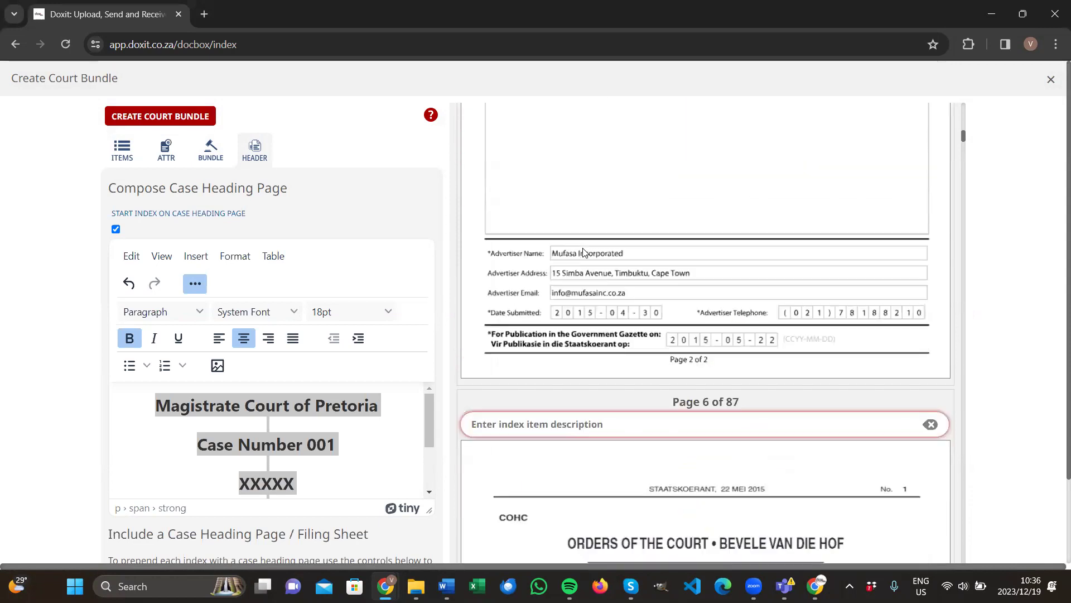
scroll(582, 252, "down", 10)
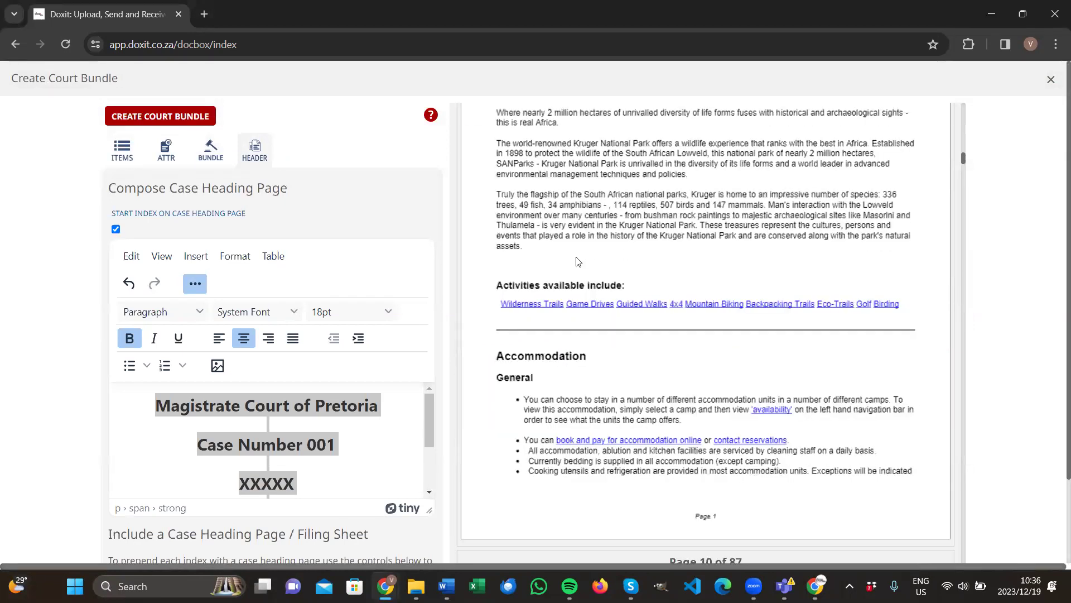
scroll(572, 286, "up", 3)
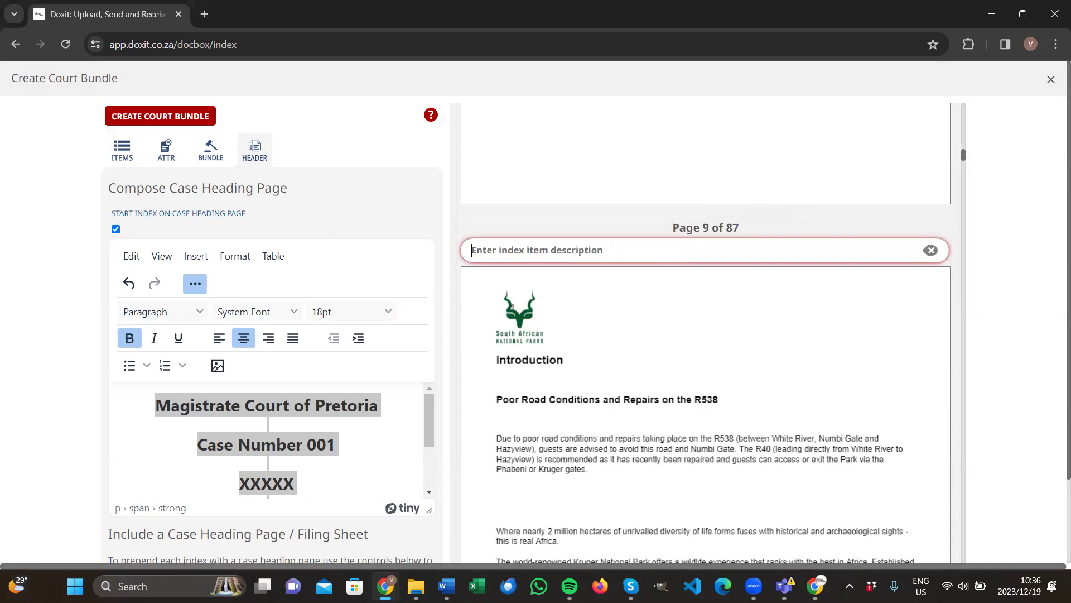
type("Poor Road Conditions")
scroll(617, 257, "down", 15)
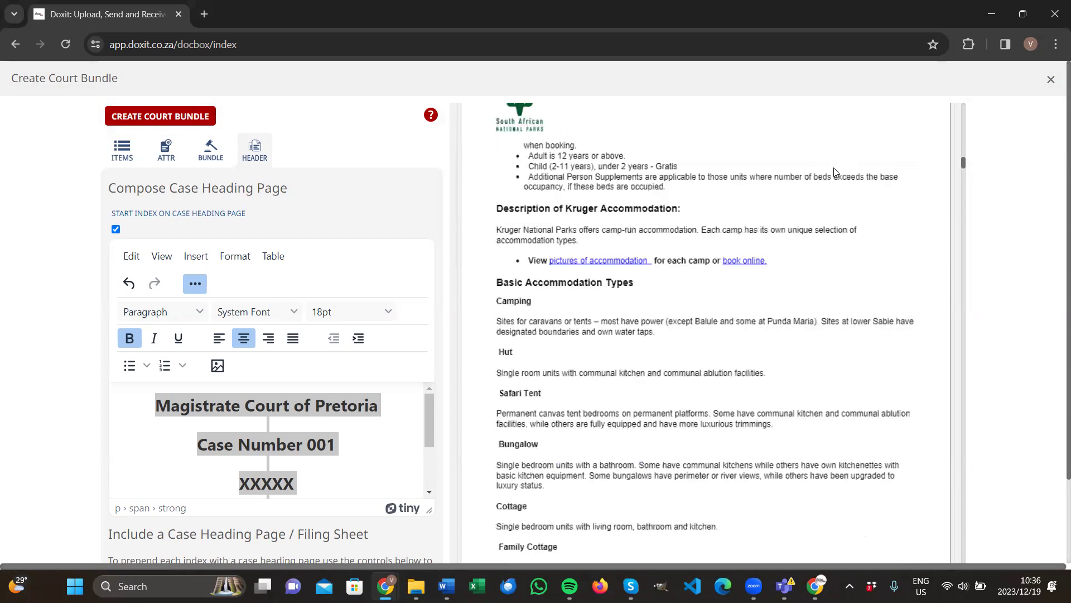
scroll(968, 182, "down", 20)
scroll(963, 225, "down", 20)
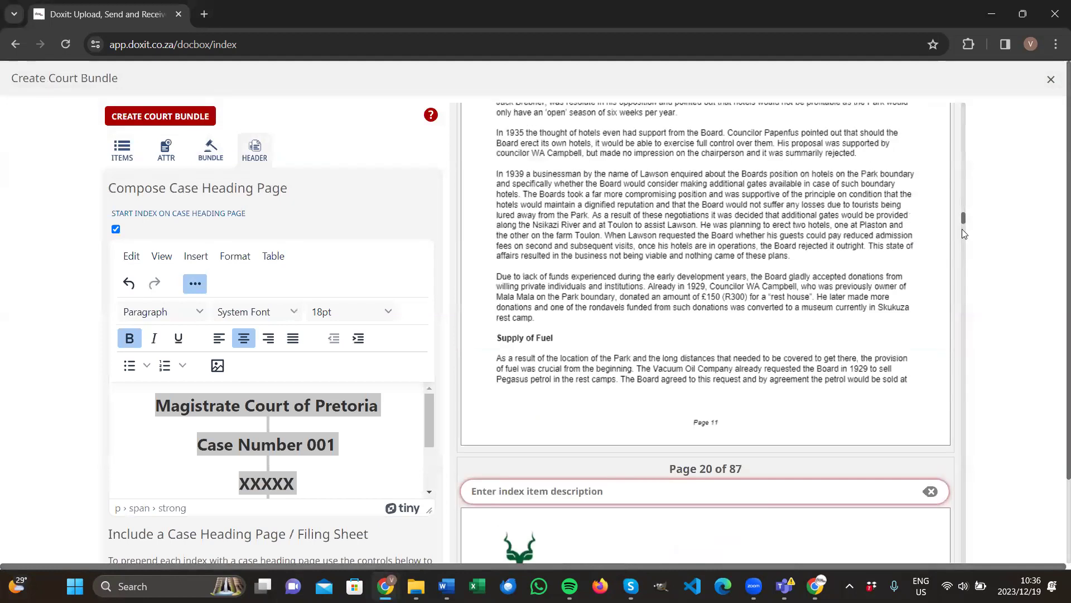
scroll(961, 253, "down", 20)
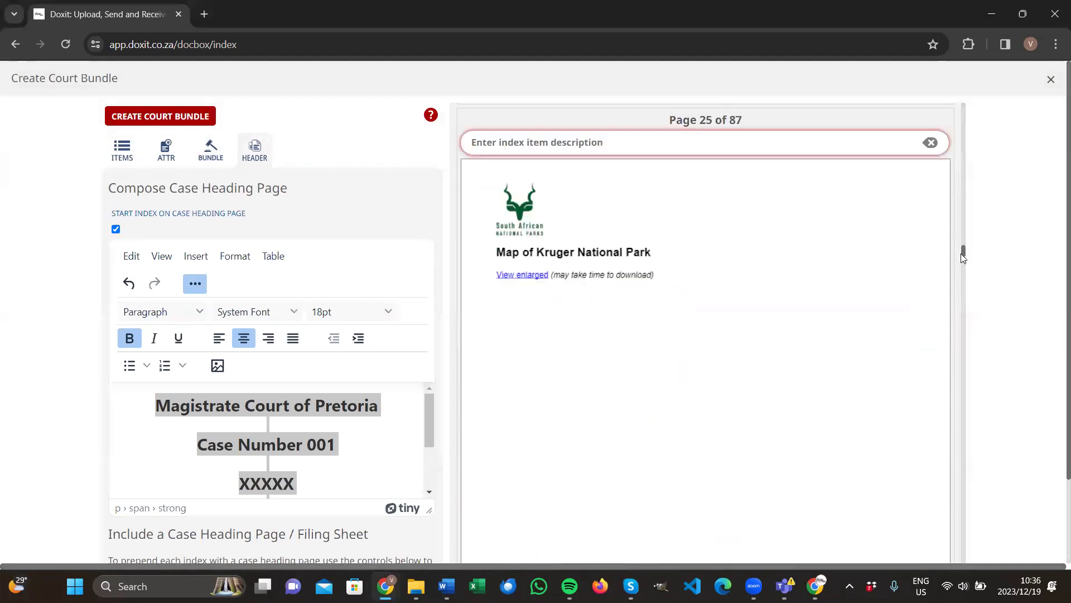
scroll(962, 275, "down", 5)
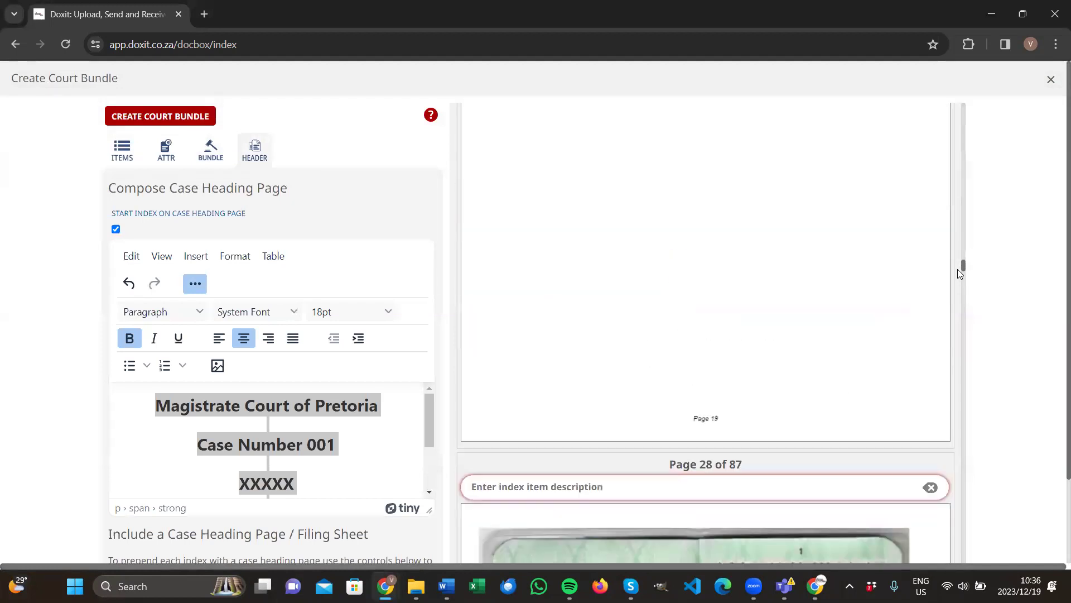
scroll(743, 233, "down", 1)
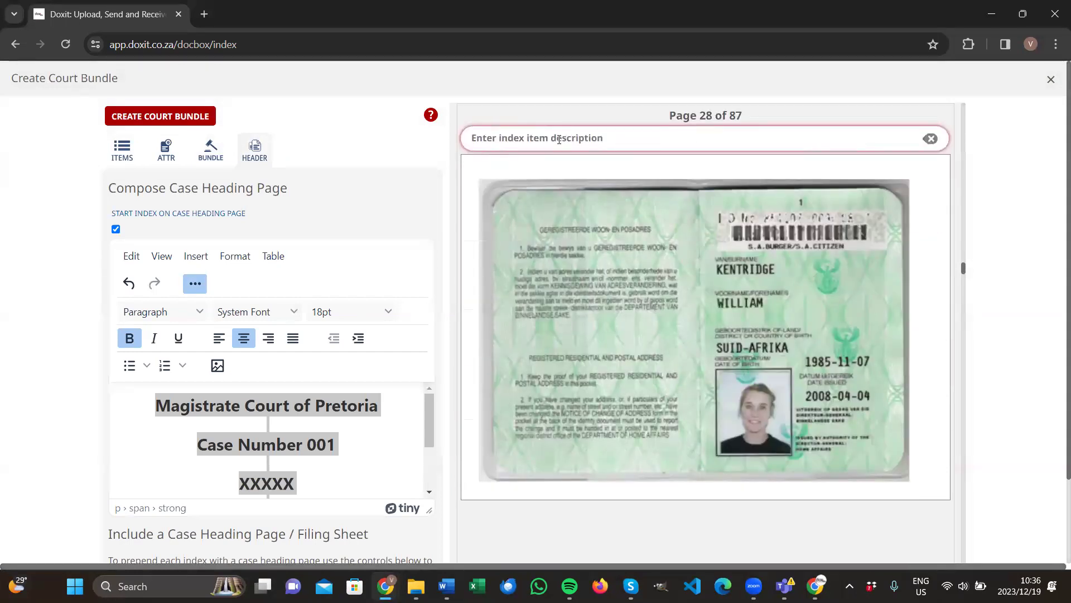
left_click(559, 139)
type("ID")
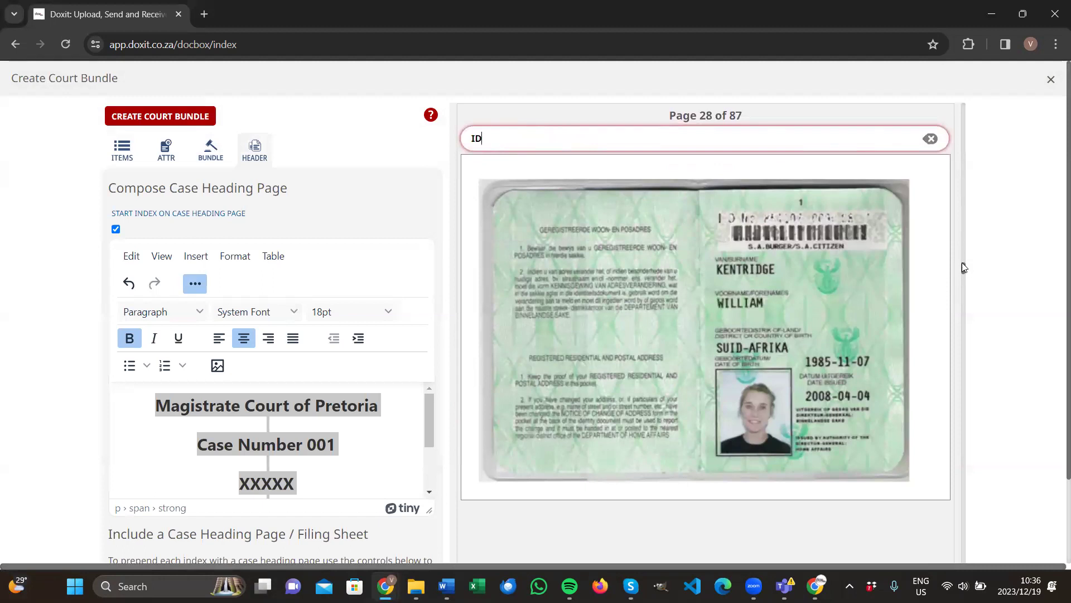
Label page 29's court judgment as Republic of SA
scroll(962, 263, "down", 6)
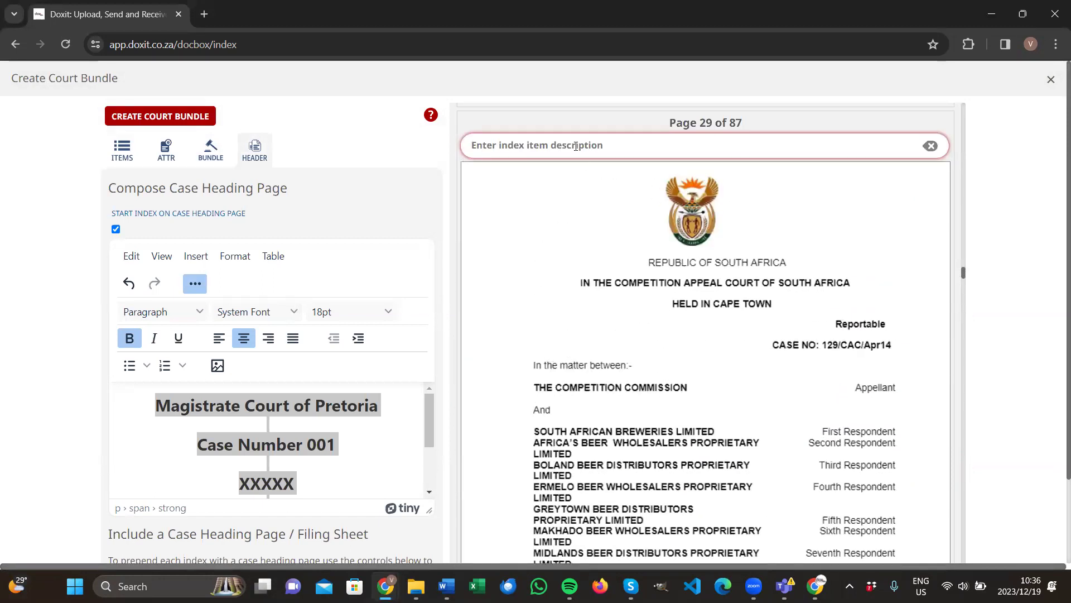
left_click(576, 146)
type("Republic of SA")
scroll(668, 249, "down", 5)
scroll(967, 279, "down", 5)
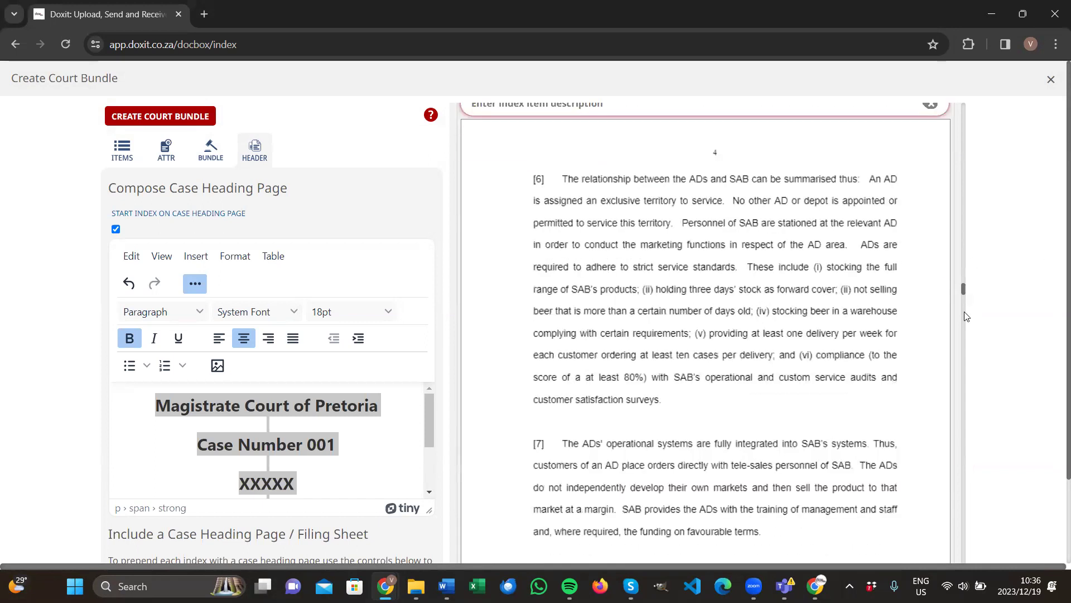
Label page 57 as Annexure A, correcting the Annuxure typo
left_click_drag(967, 316, 962, 405)
scroll(839, 368, "down", 10)
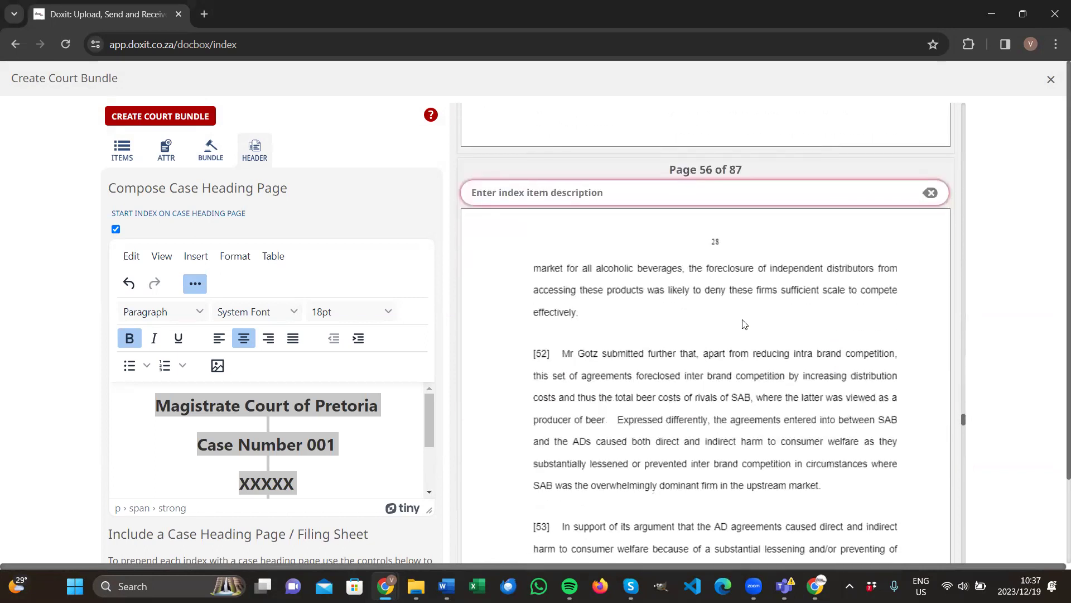
scroll(744, 323, "down", 10)
left_click(561, 259)
type("Ann")
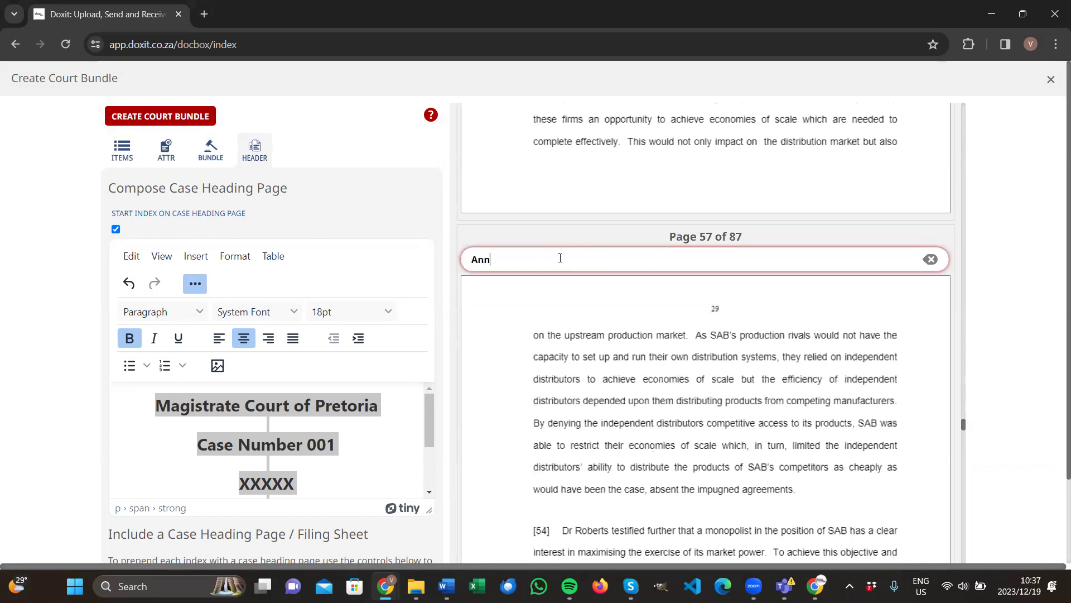
type("uxure")
left_click(495, 258)
key("BackSpace")
type("e")
Label page 70 as Annexure B
scroll(637, 256, "down", 15)
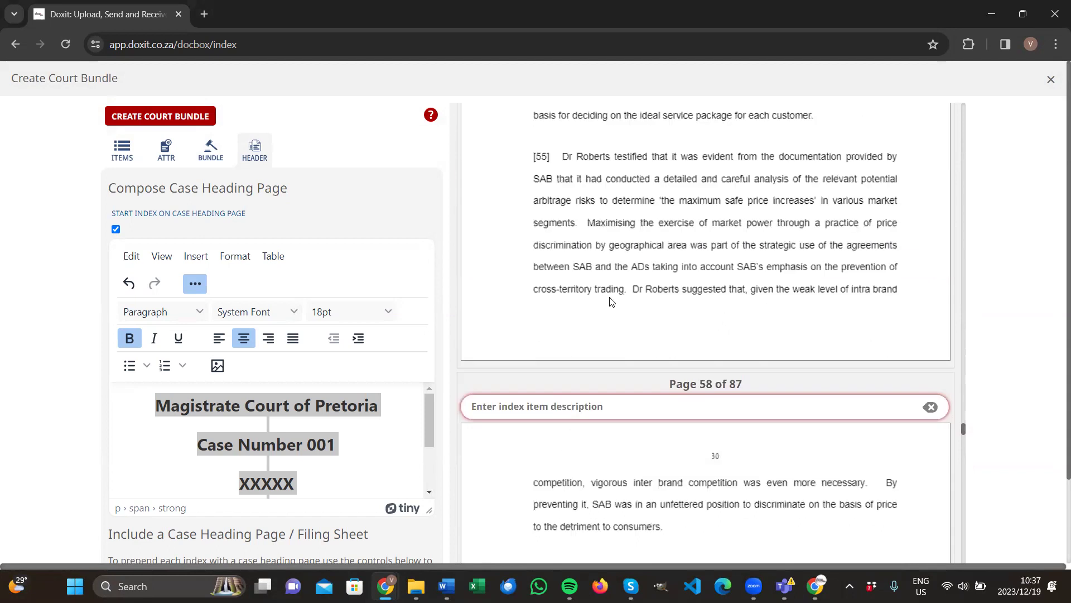
scroll(958, 417, "down", 15)
scroll(964, 449, "down", 20)
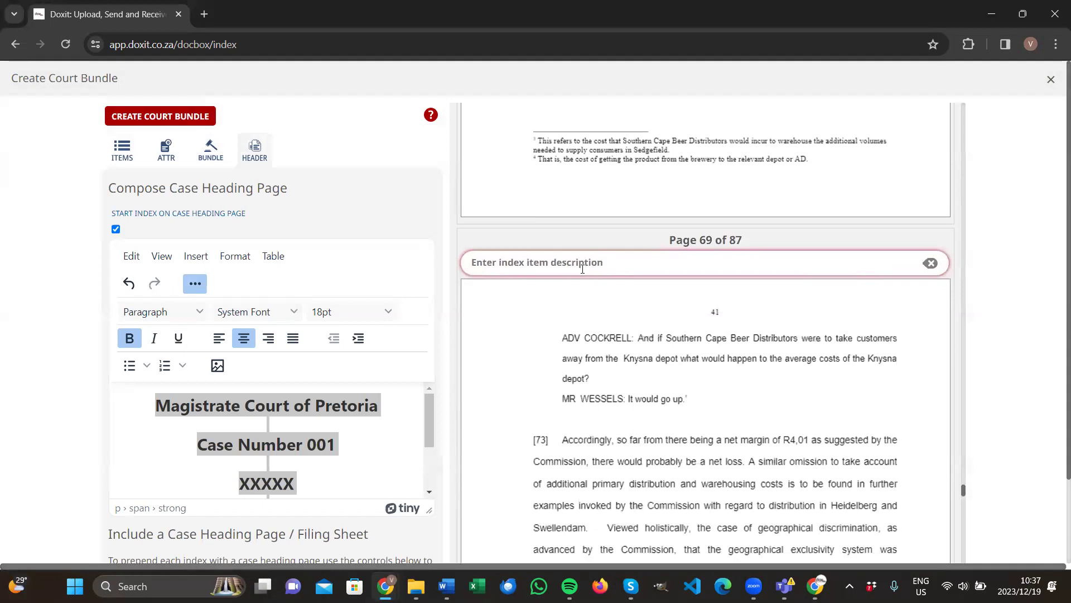
scroll(586, 266, "down", 5)
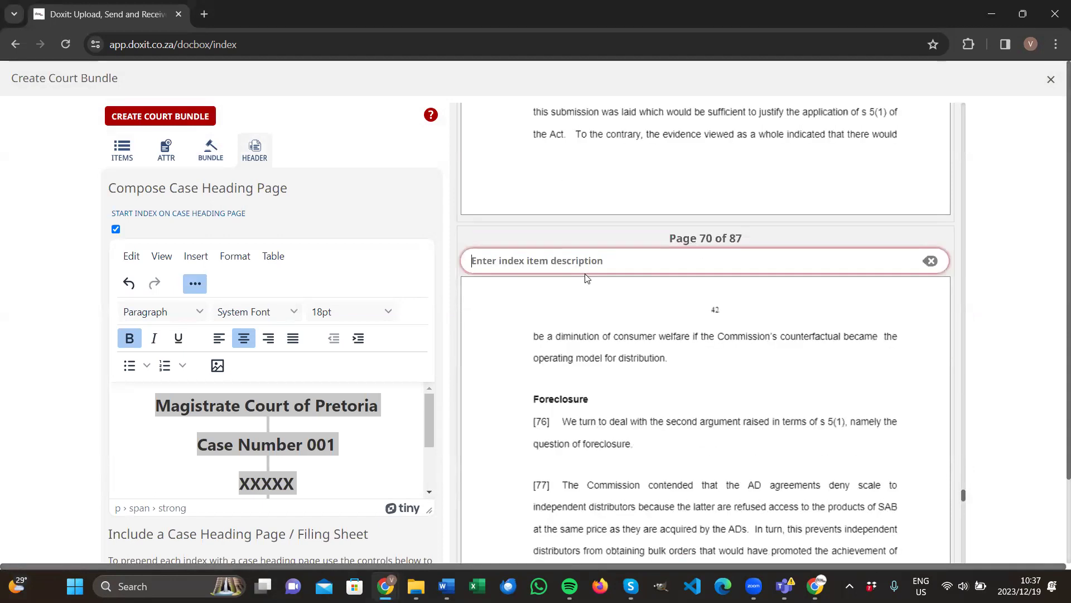
type("Annexure B")
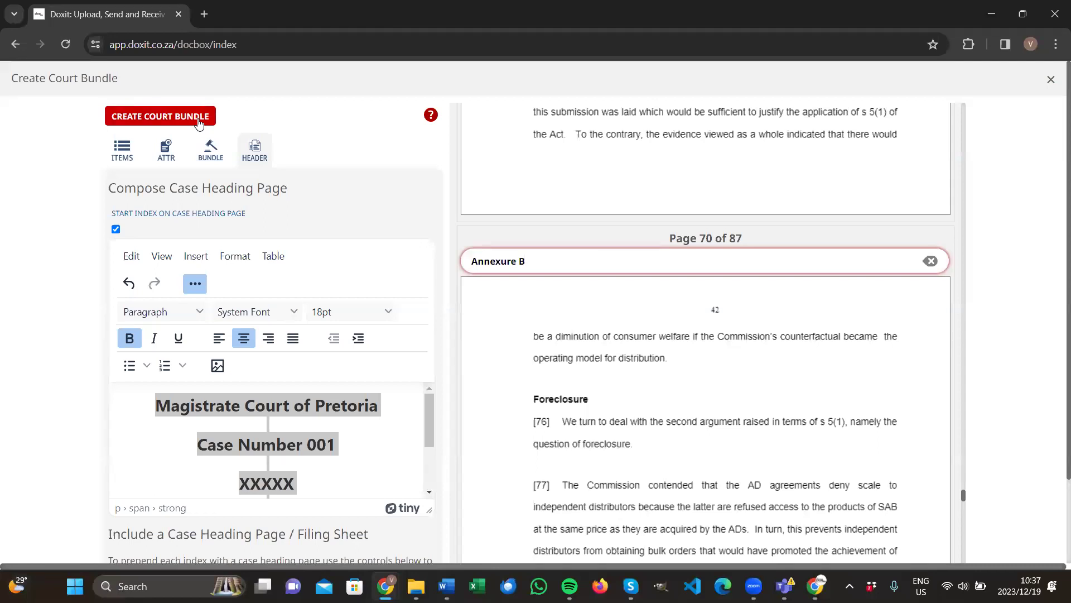
Generate the court bundle and view the new 91-page document as a PDF
left_click(199, 117)
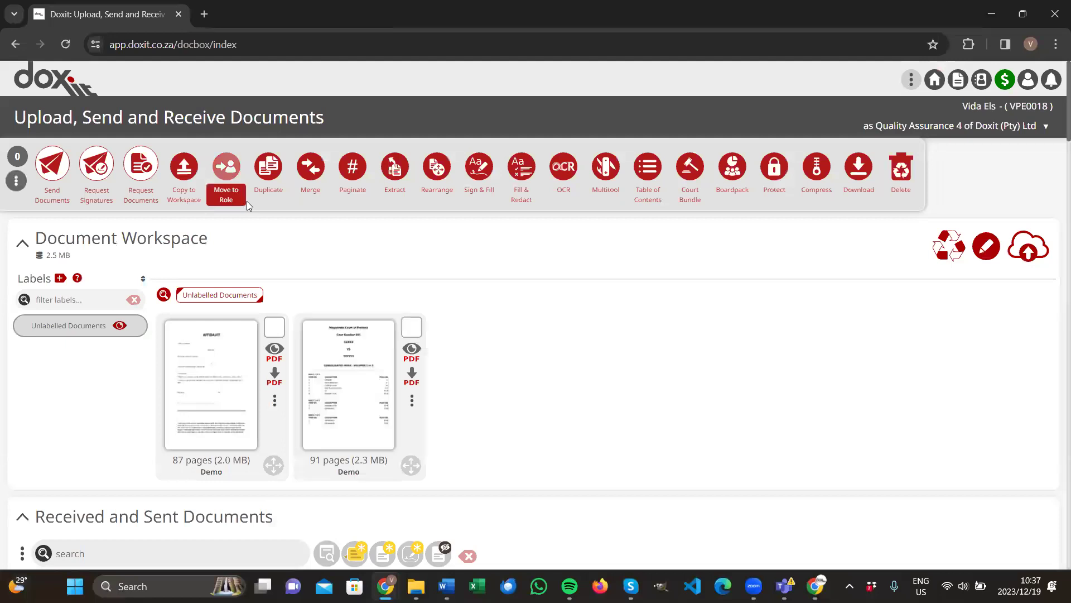
left_click_drag(407, 296, 557, 372)
left_click(557, 372)
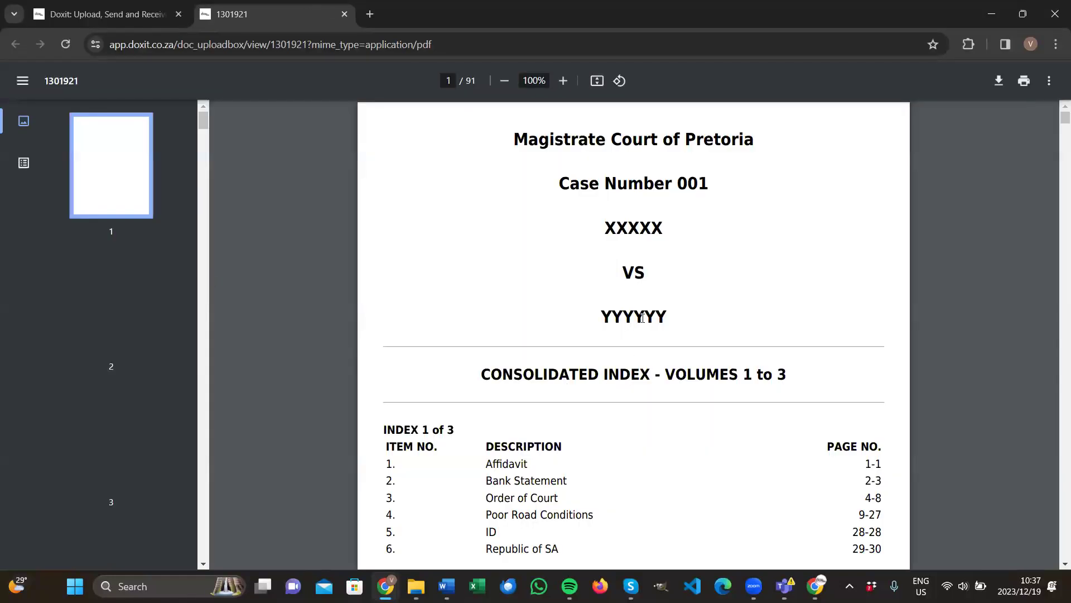
Review the case heading cover and the Index 1 of 3 on page 2
left_click_drag(514, 140, 642, 336)
scroll(763, 248, "down", 3)
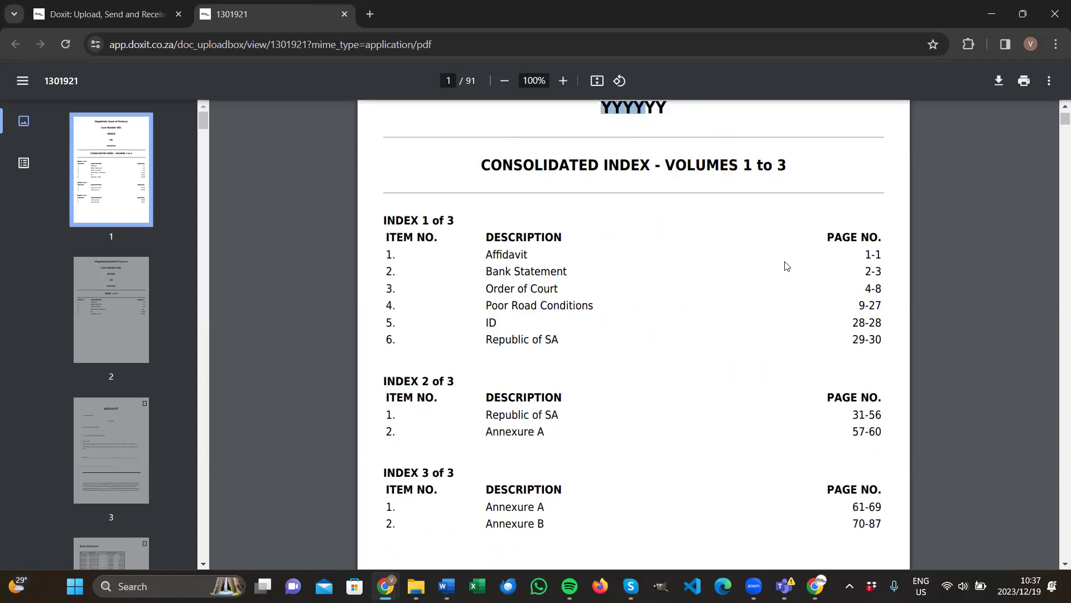
scroll(767, 263, "down", 10)
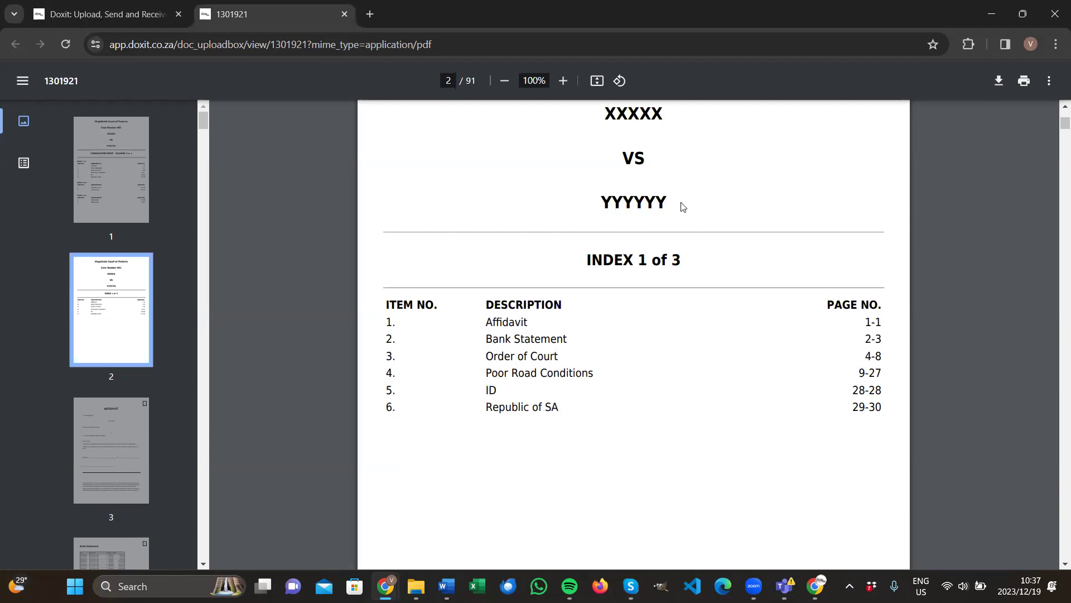
Scroll through the bundle pages to check the page numbering
scroll(636, 218, "down", 10)
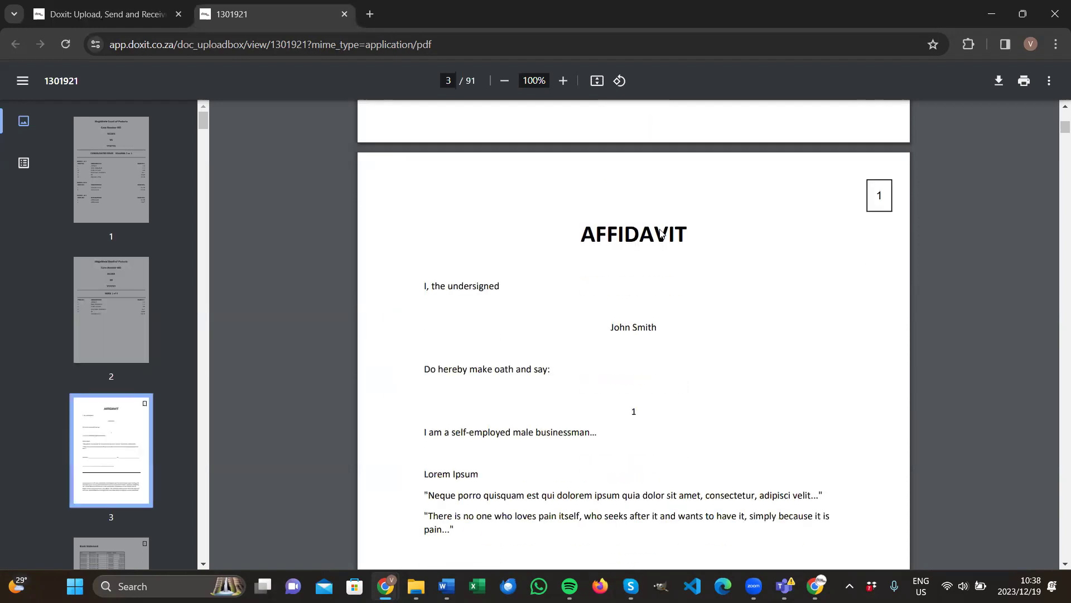
scroll(912, 199, "down", 13)
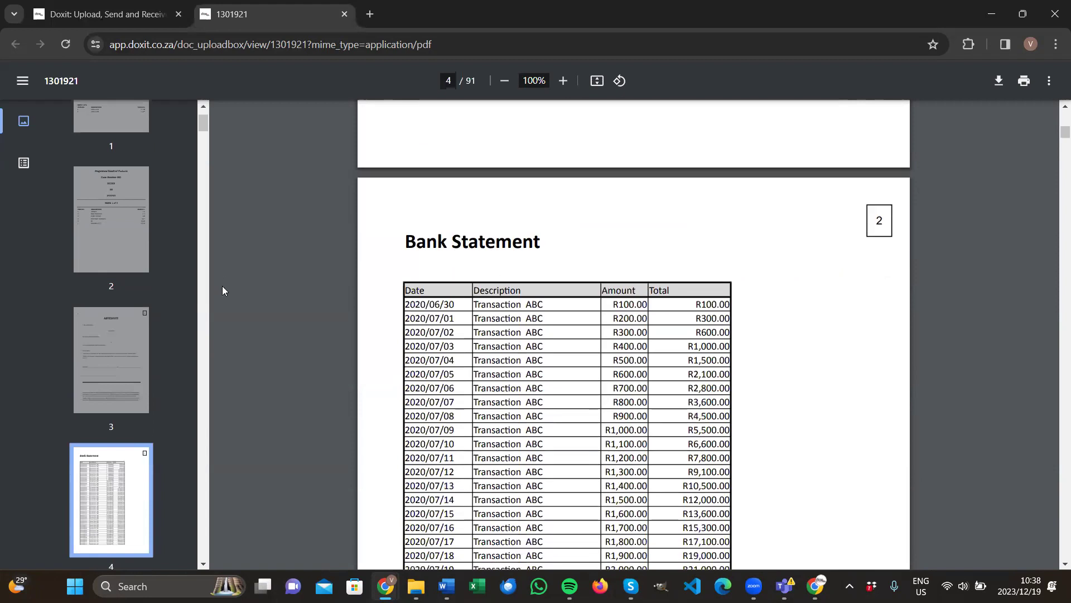
scroll(145, 350, "down", 5)
scroll(144, 349, "down", 20)
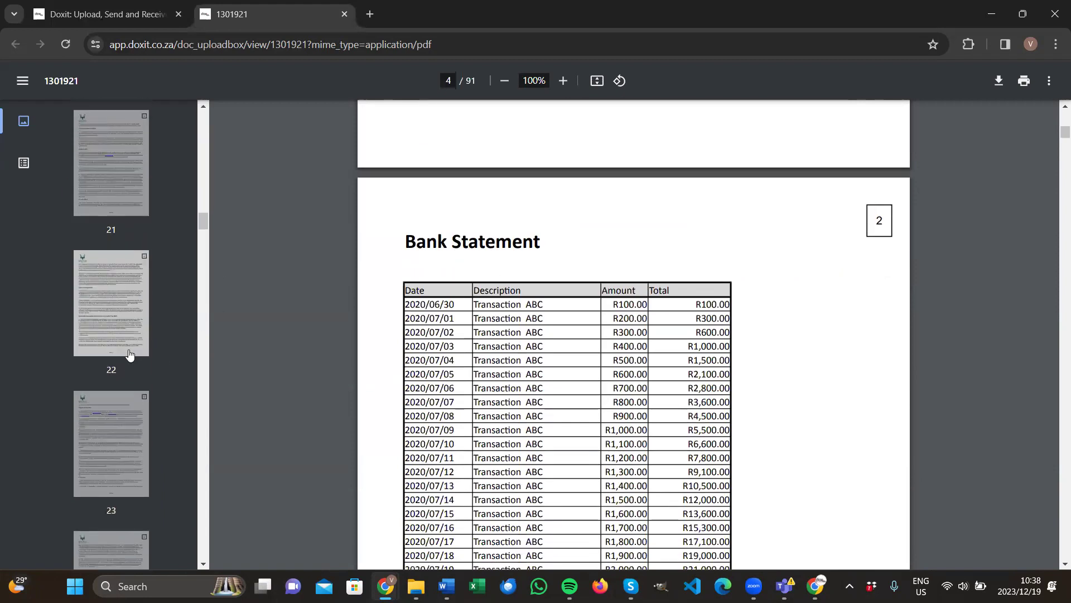
scroll(129, 355, "down", 15)
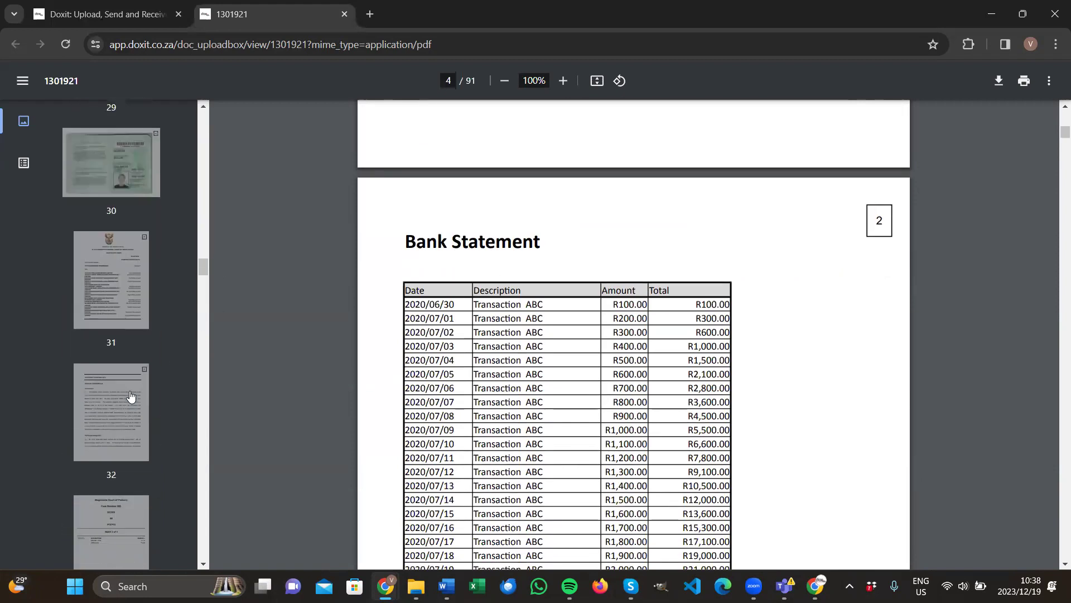
scroll(120, 413, "down", 1)
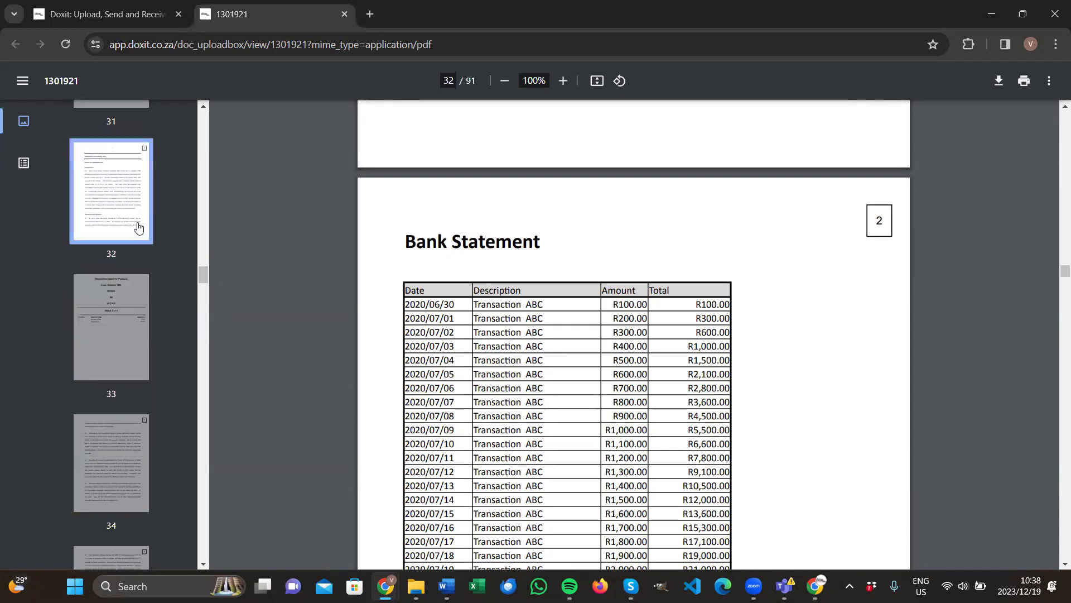
Jump to page 32, review Index 2 of 3 on pages 33–35, then return to Doxit
left_click(140, 228)
scroll(696, 192, "down", 10)
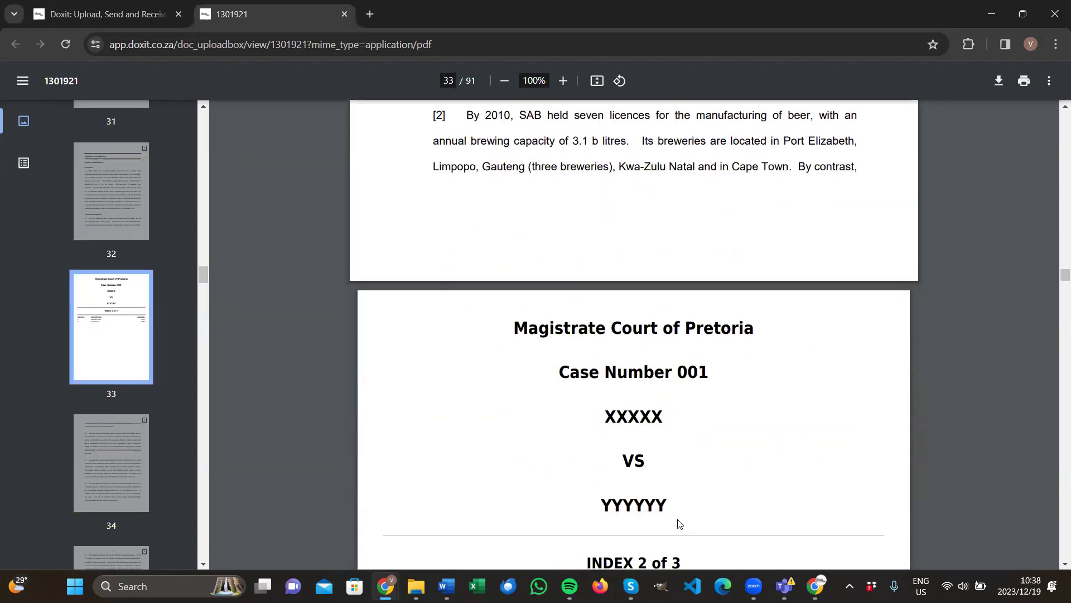
scroll(726, 391, "down", 7)
scroll(712, 232, "down", 7)
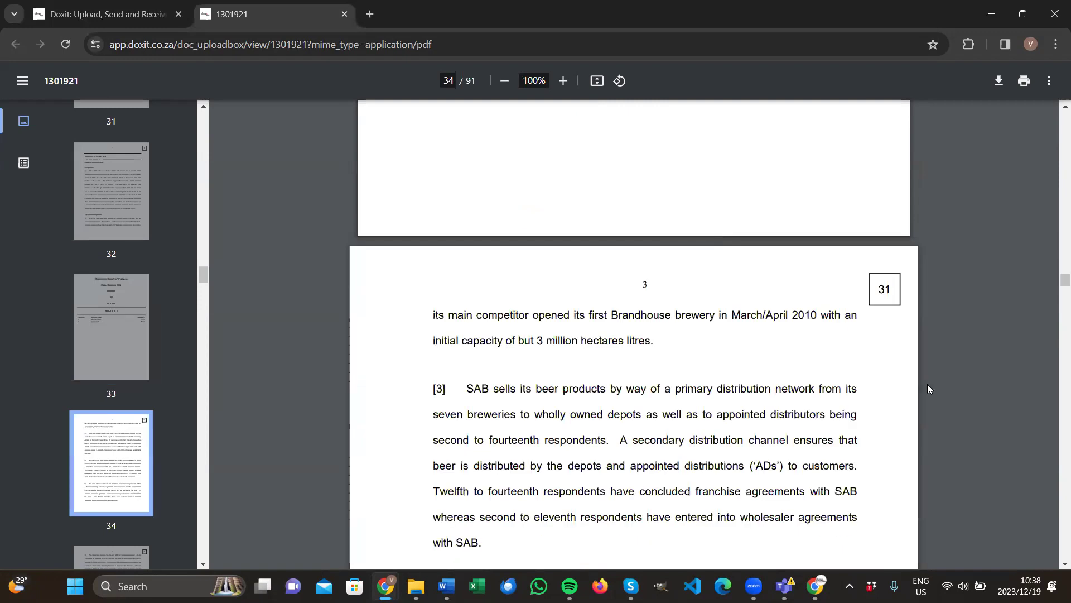
scroll(893, 334, "down", 12)
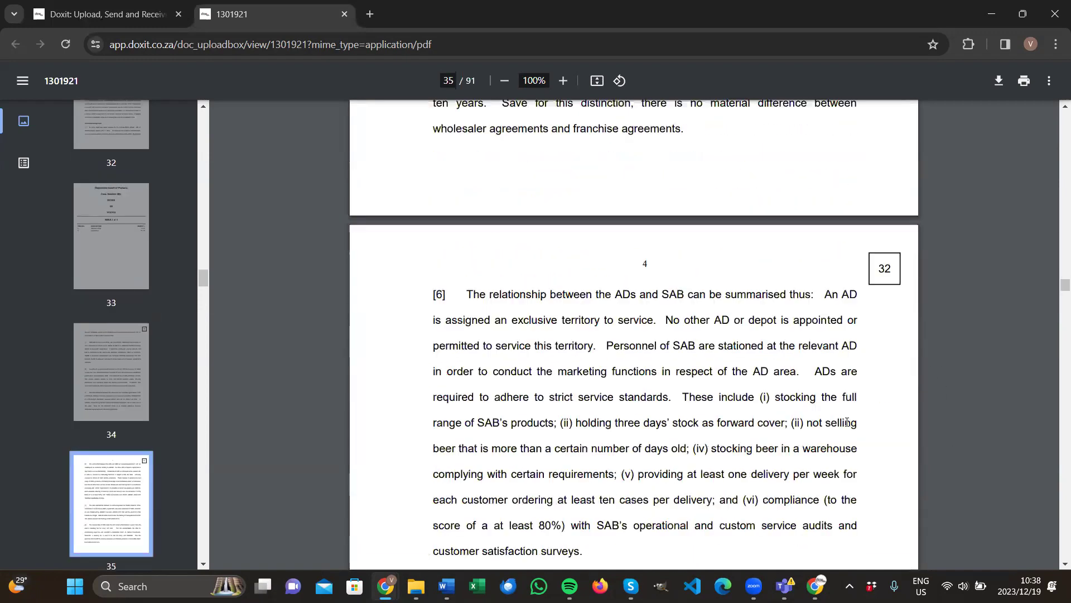
left_click(106, 5)
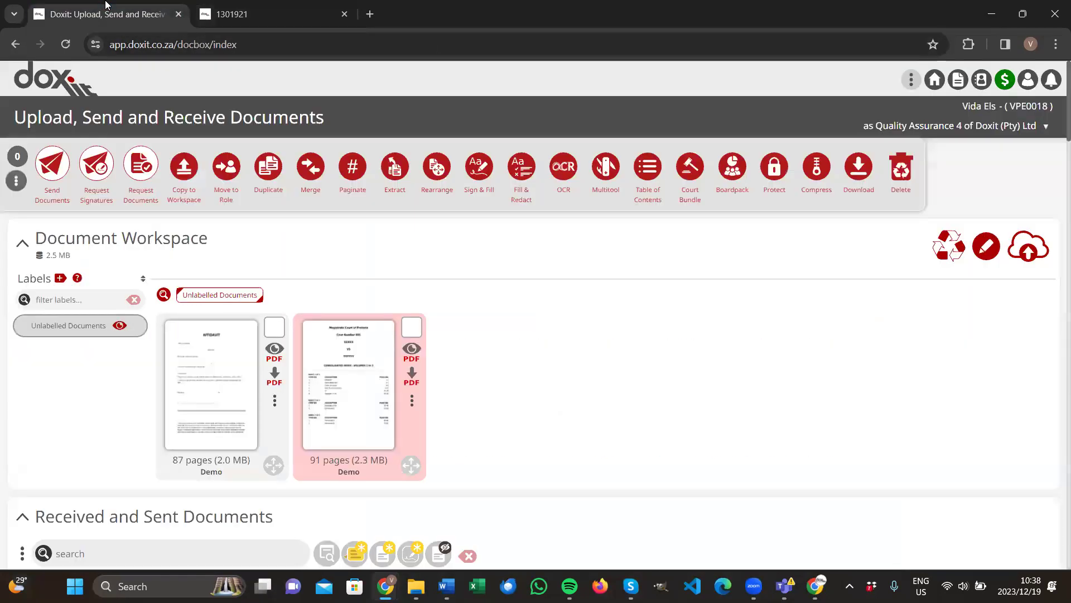